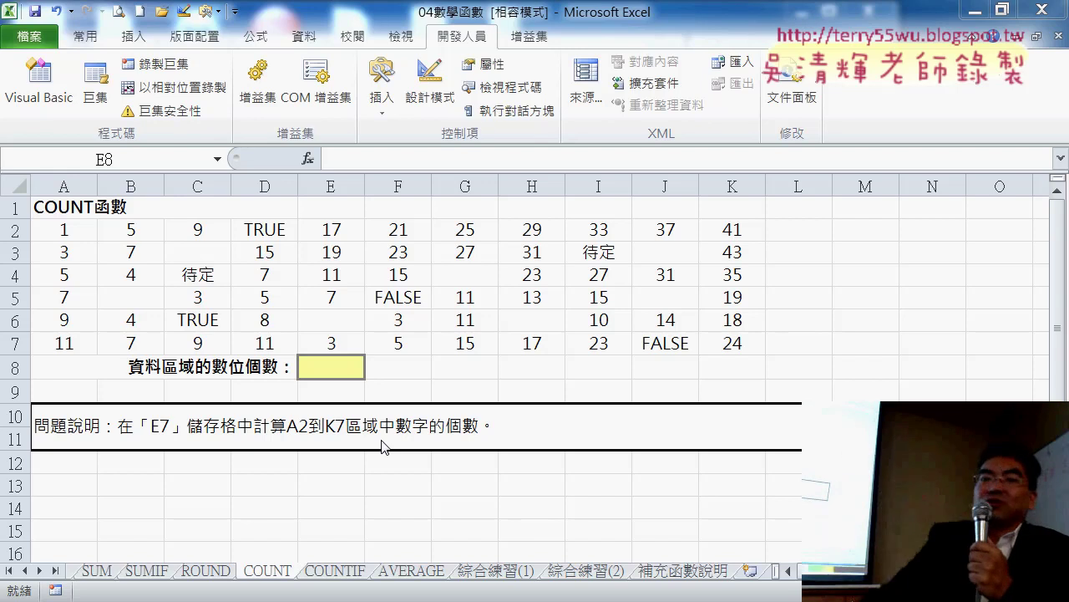
Step: Start a function in E8 and filter the function list to the 統計 (statistical) category
left_click(342, 367)
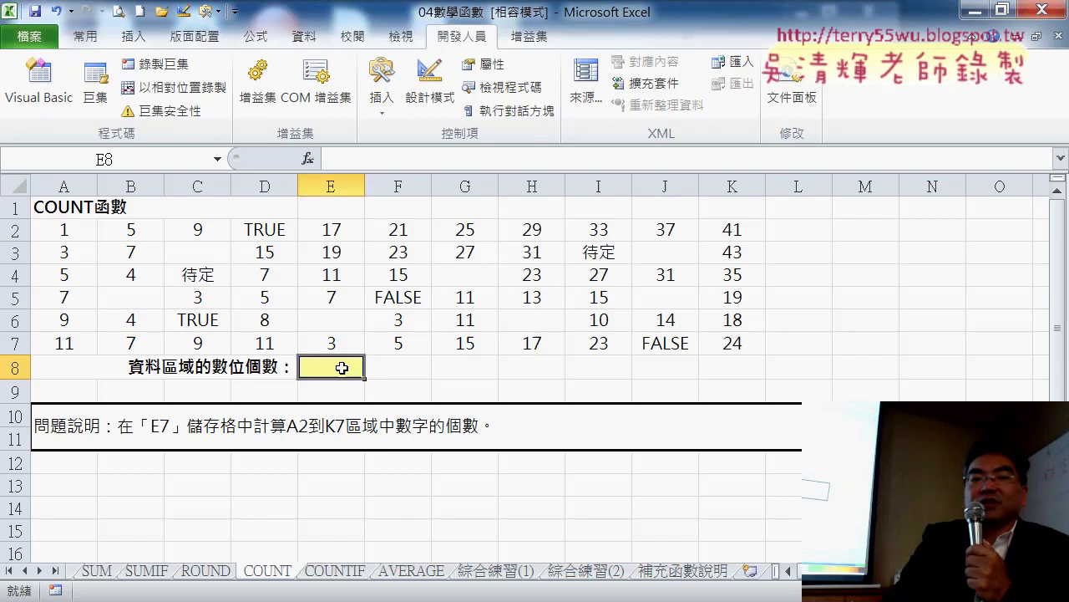
left_click(311, 159)
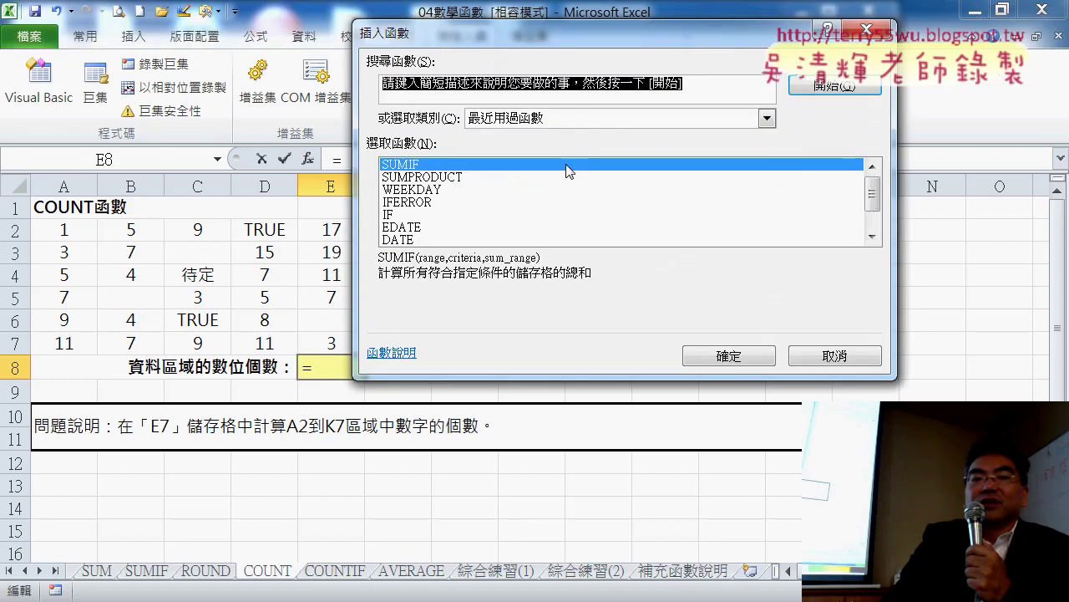
left_click(577, 120)
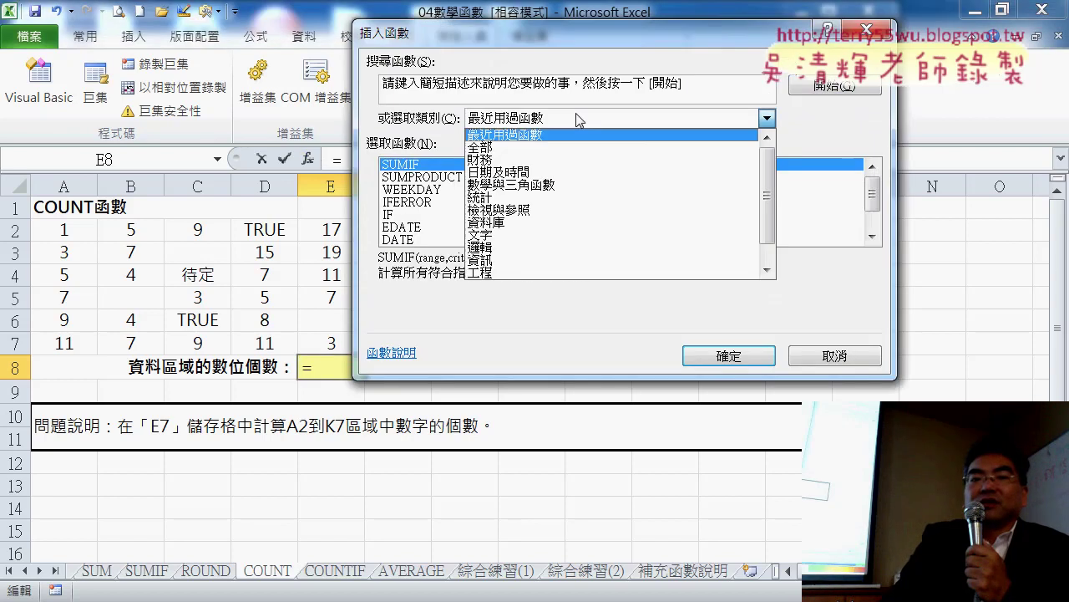
left_click(582, 205)
left_click_drag(872, 184, 874, 182)
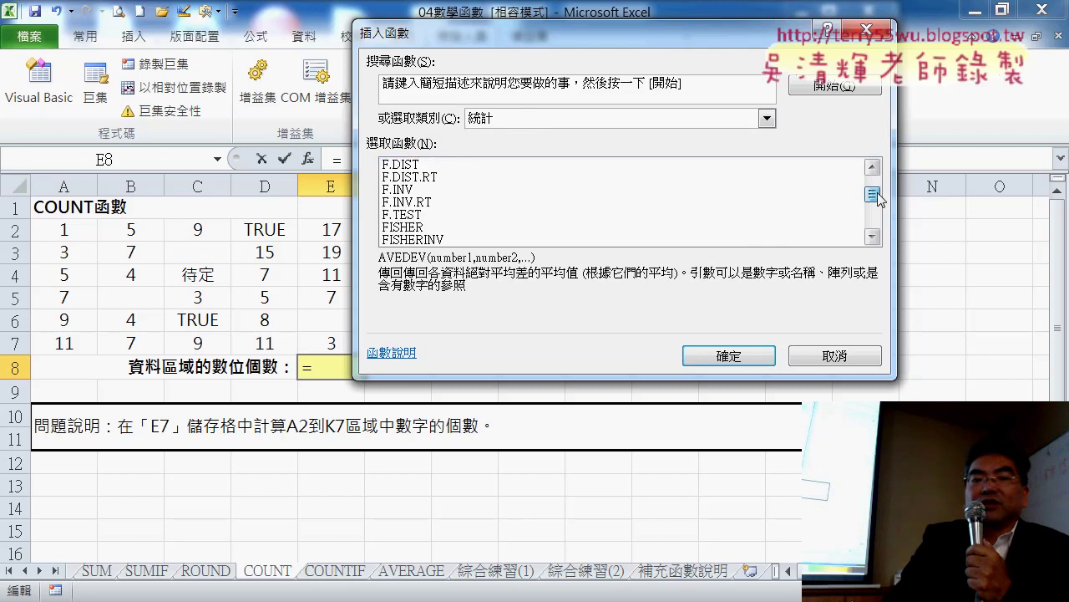
left_click(873, 239)
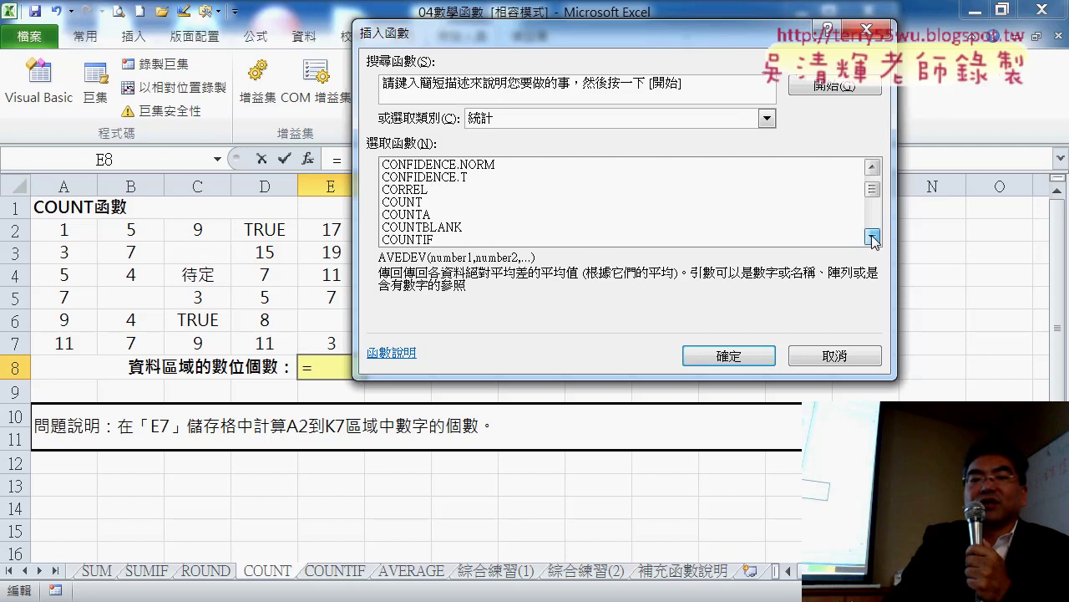
left_click(872, 239)
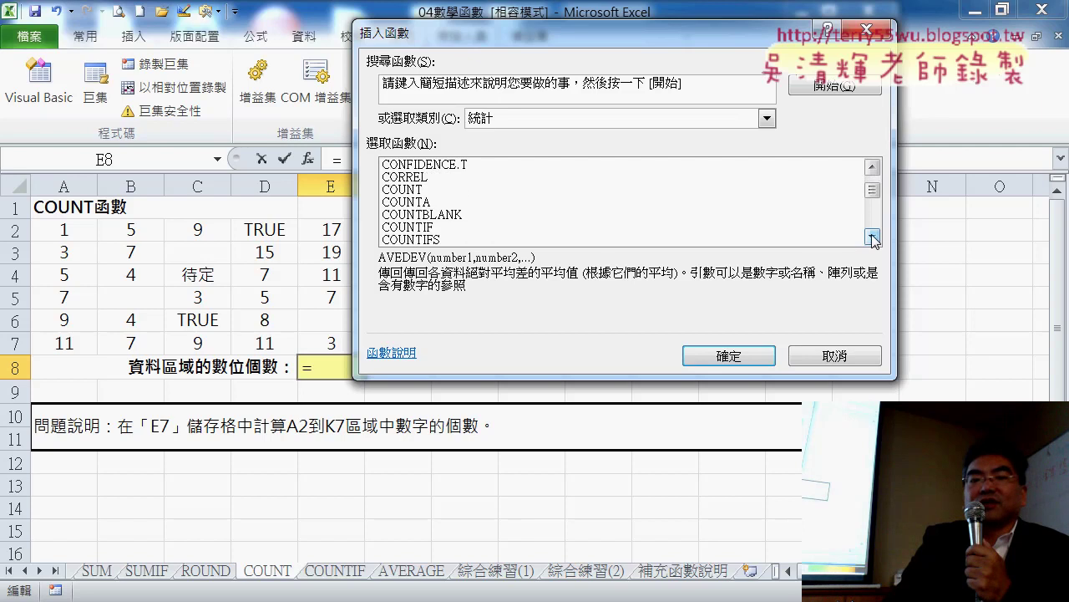
Step: Compare the COUNT, COUNTA, COUNTBLANK and COUNTIF descriptions, then settle on COUNT
left_click(402, 191)
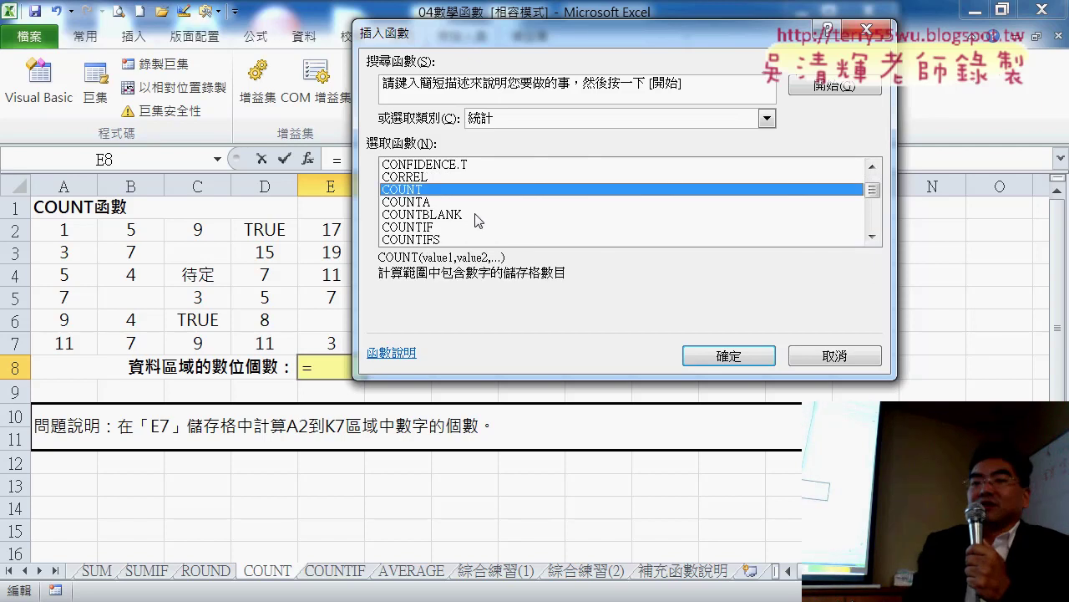
key("Down")
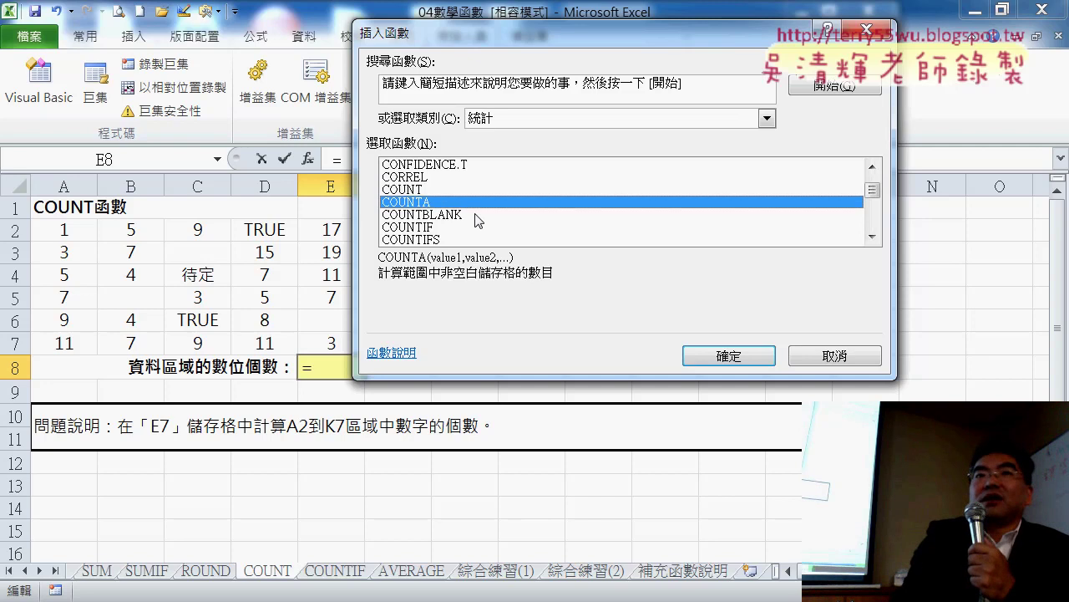
left_click(476, 216)
key("Down")
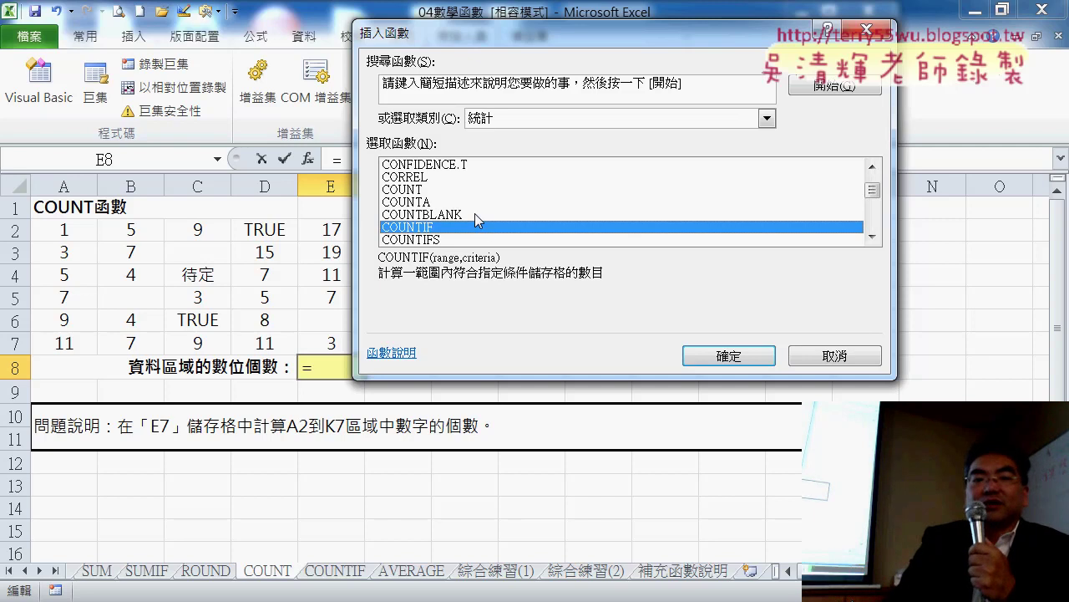
left_click(433, 191)
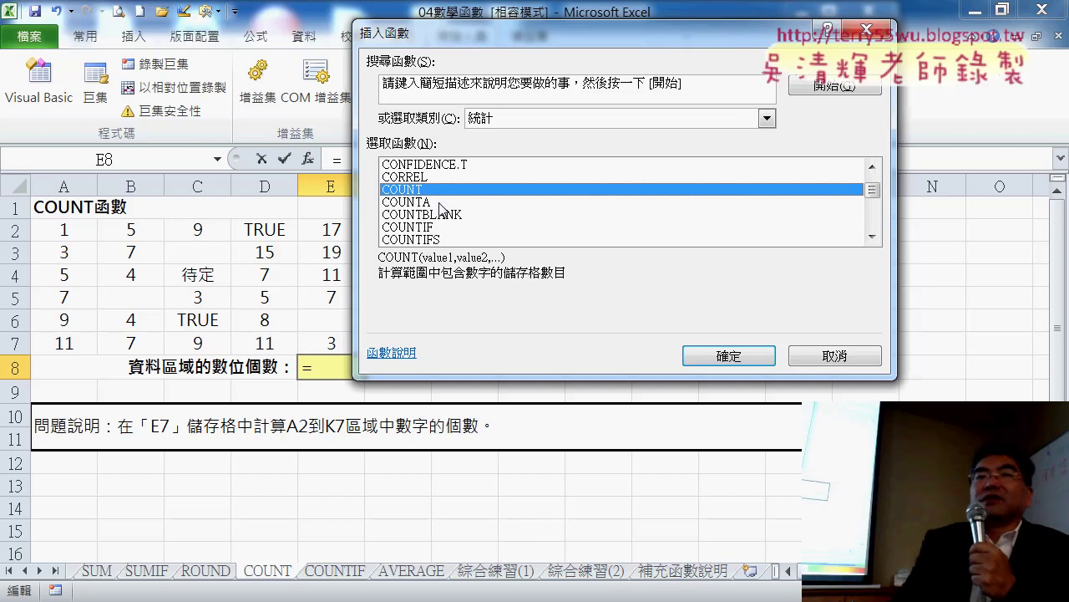
left_click(441, 203)
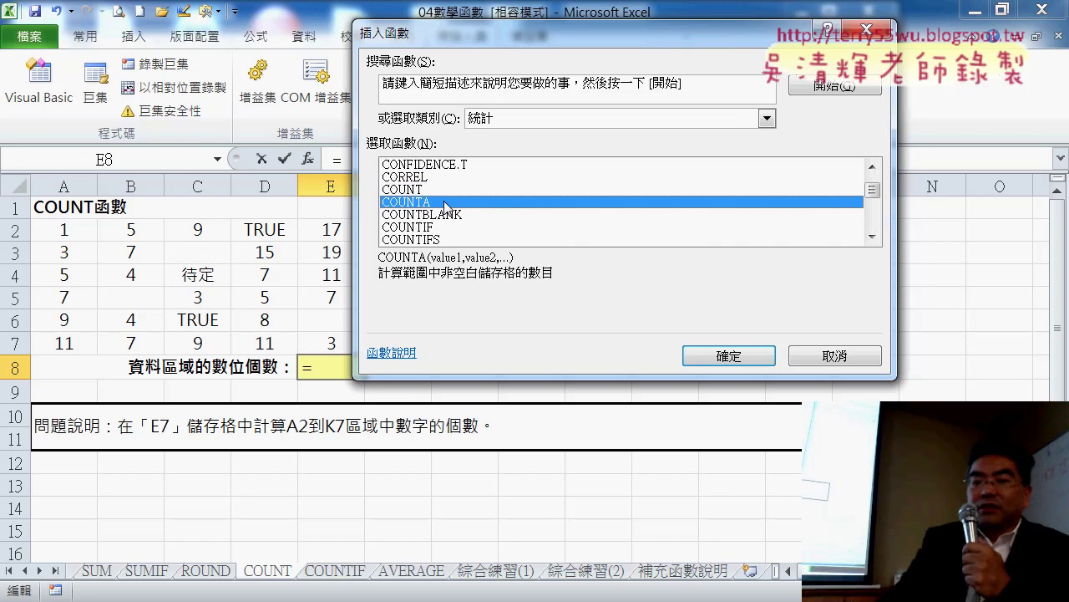
key("Down")
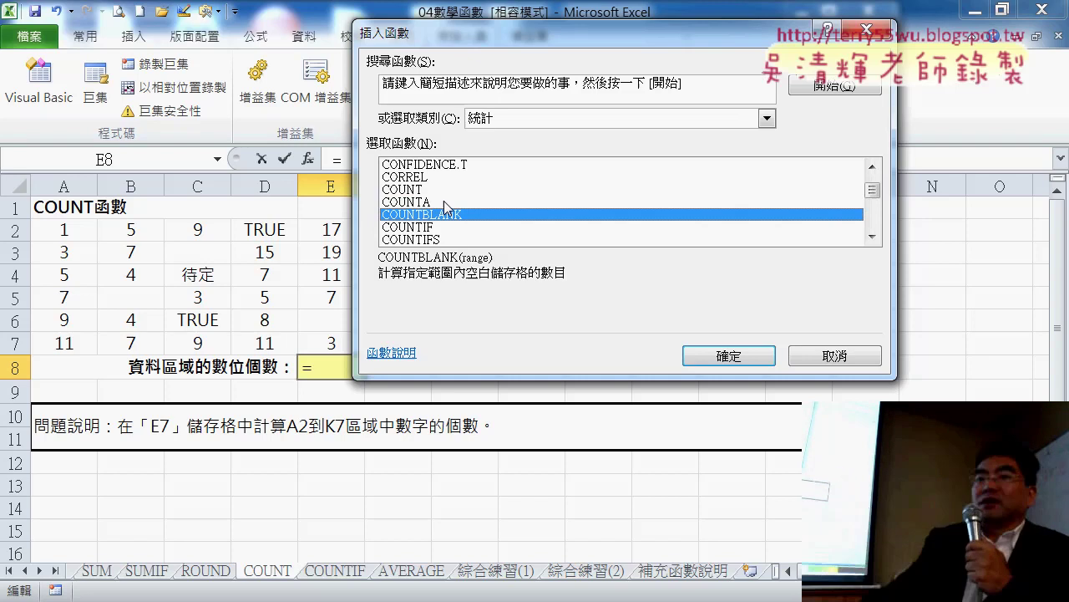
key("Down")
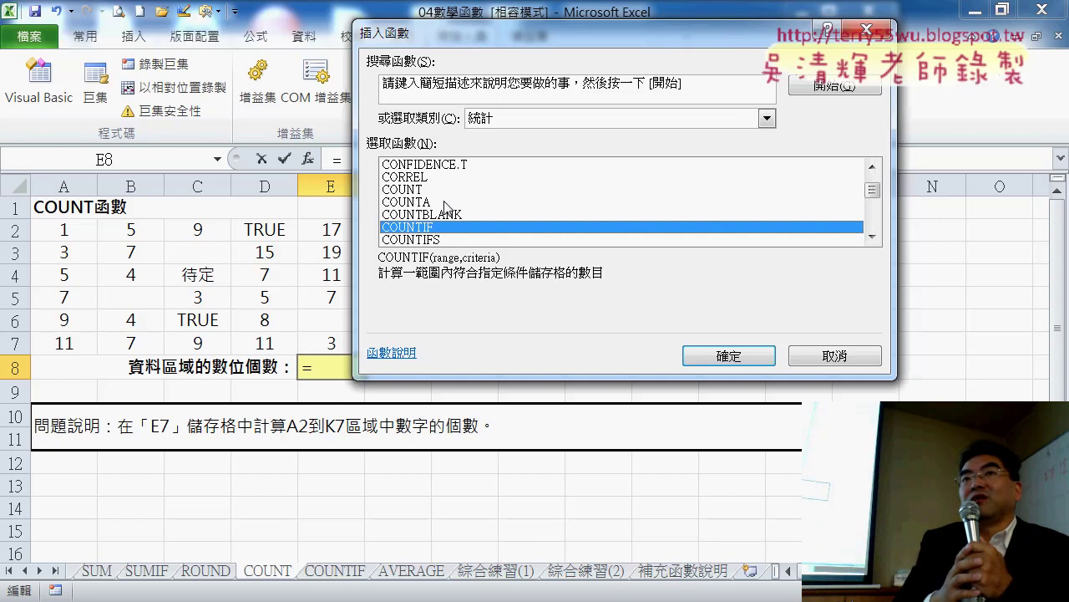
left_click(445, 203)
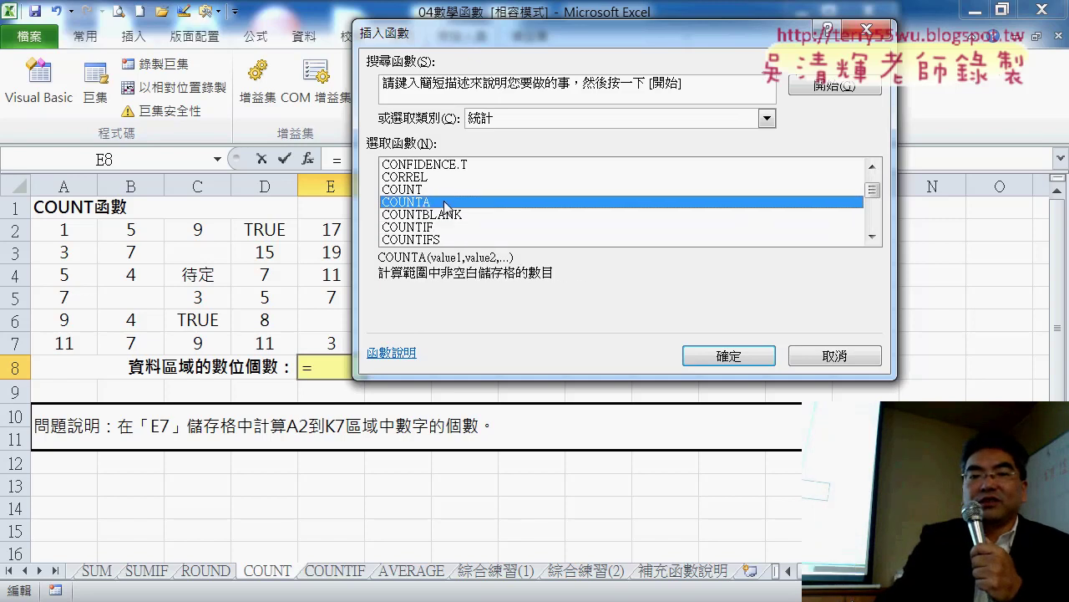
key("Up")
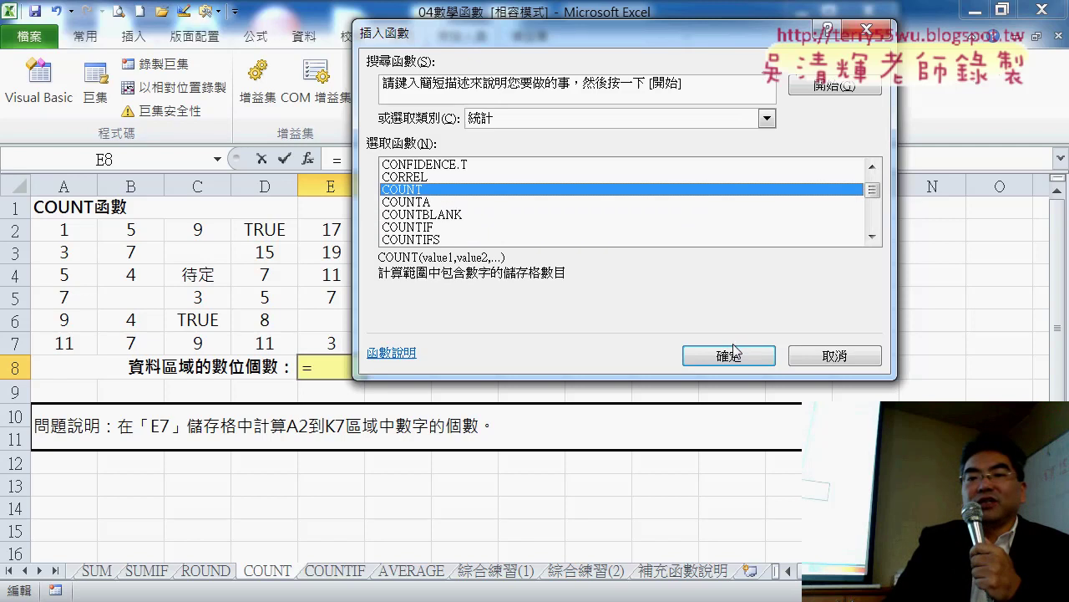
Step: Enter =COUNT(A2:K7) in E8 so it returns 53
left_click(728, 355)
mouse_move(92, 237)
left_mouse_down()
mouse_move(492, 329)
mouse_move(717, 350)
left_mouse_up()
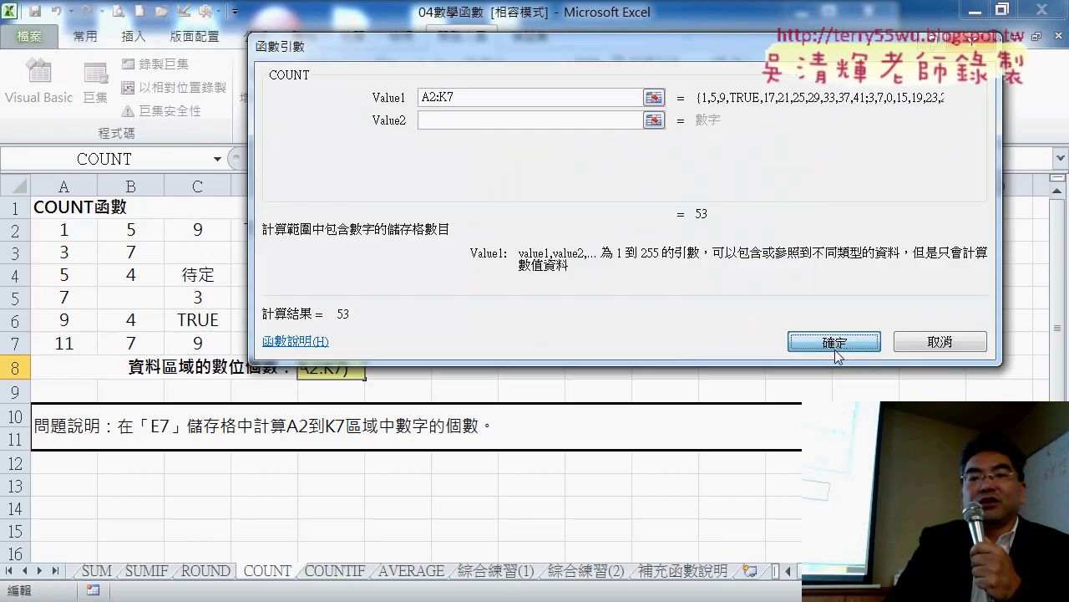
left_click(834, 342)
left_click(409, 371)
Step: Put =COUNTA(A2:K7) in G8 to count the non-empty cells (59)
left_click(472, 368)
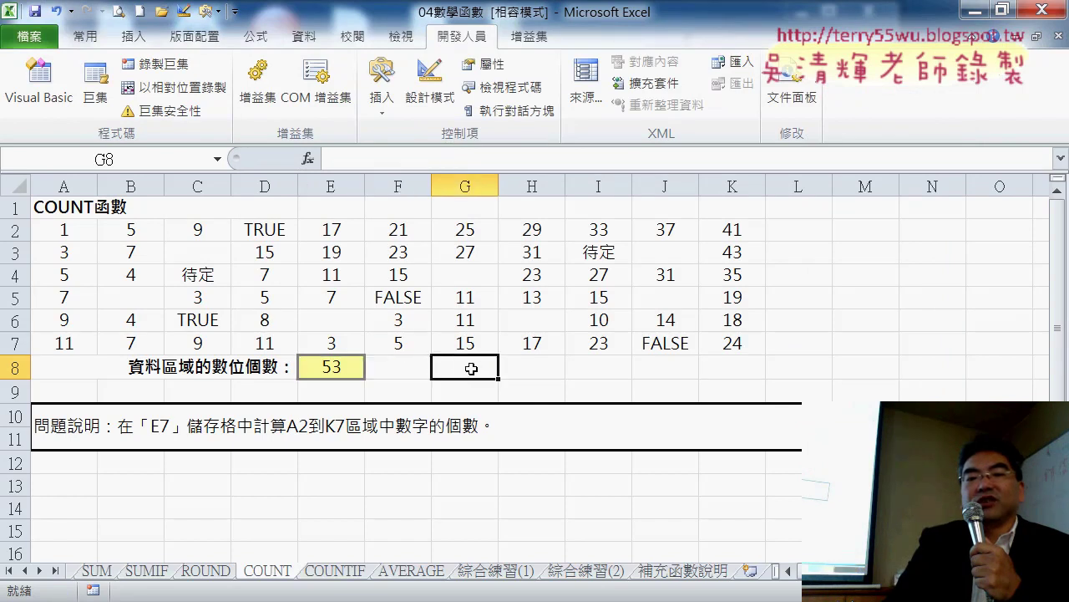
left_click(309, 159)
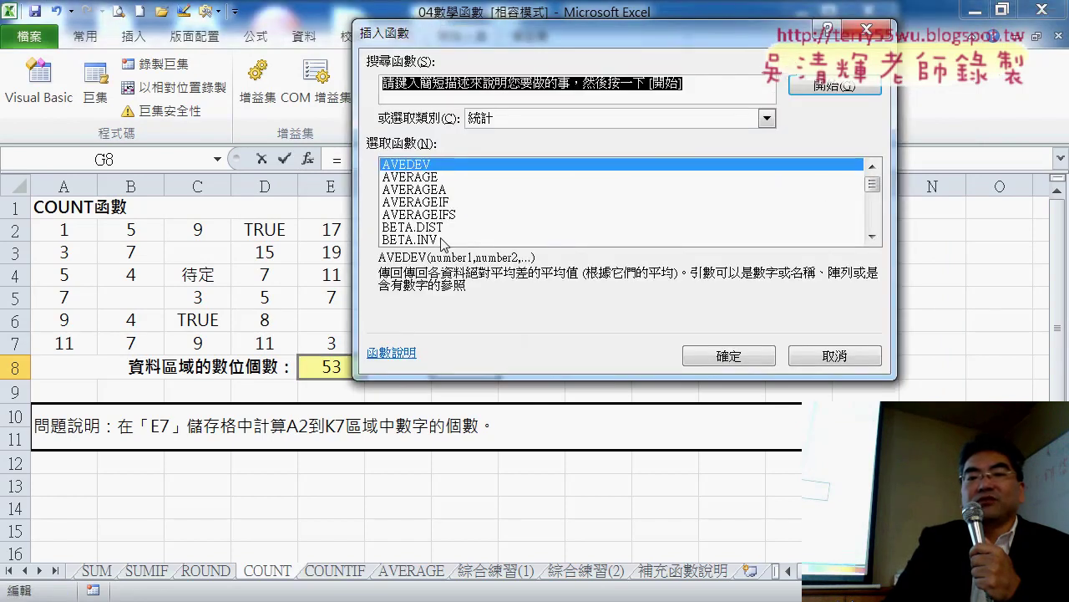
left_click(876, 212)
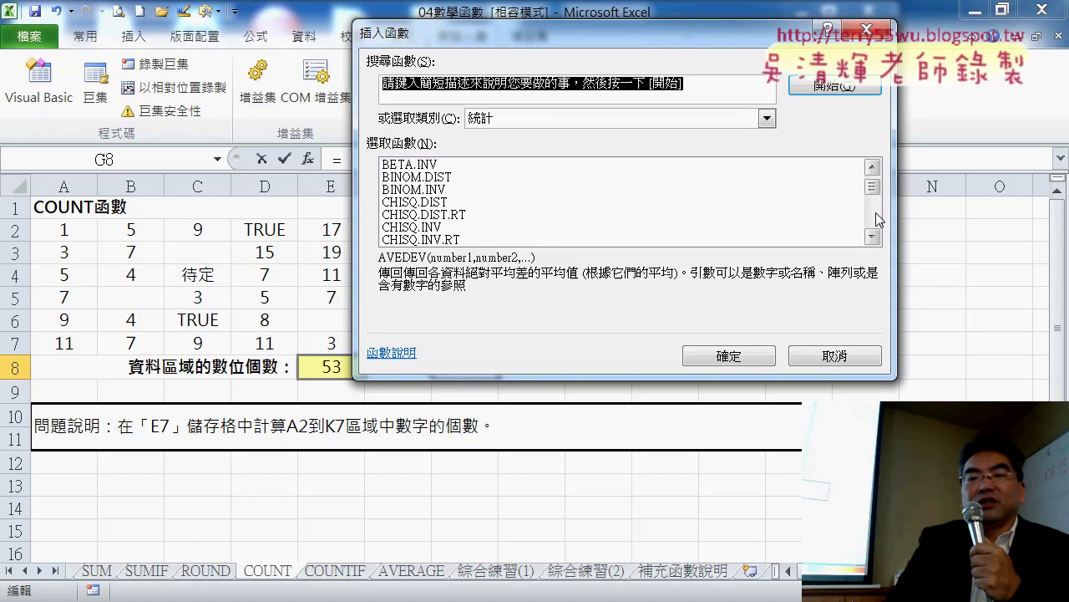
left_click(877, 214)
left_click(488, 240)
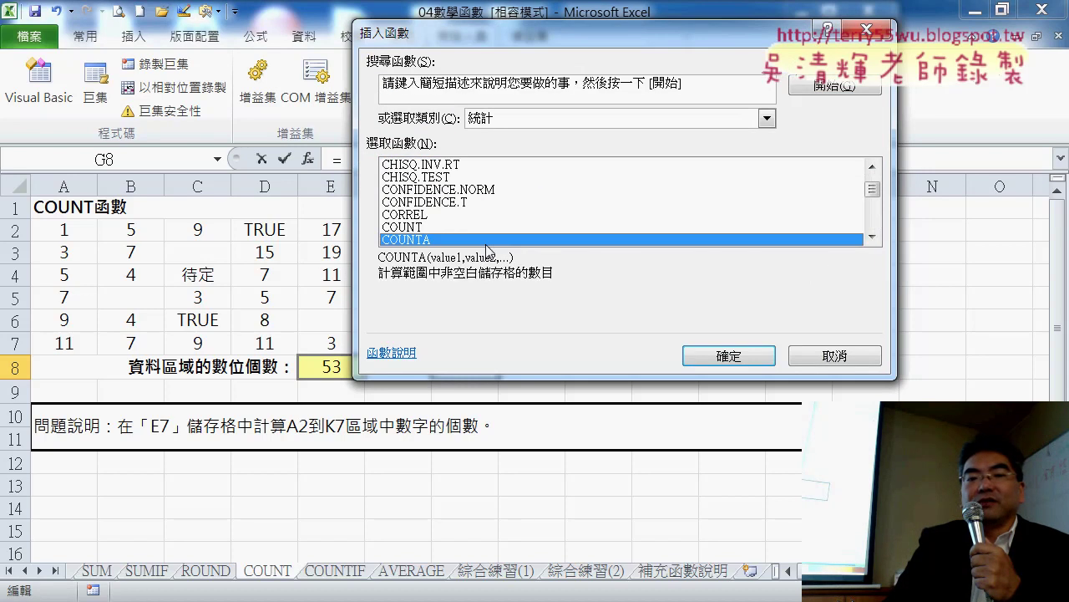
left_click(736, 357)
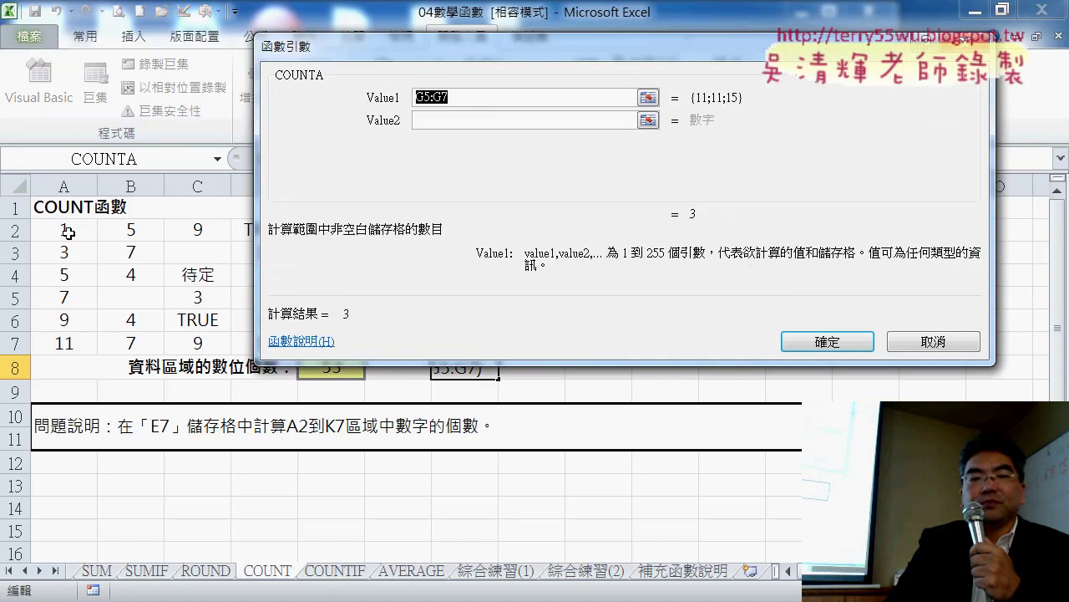
left_click_drag(66, 233, 752, 346)
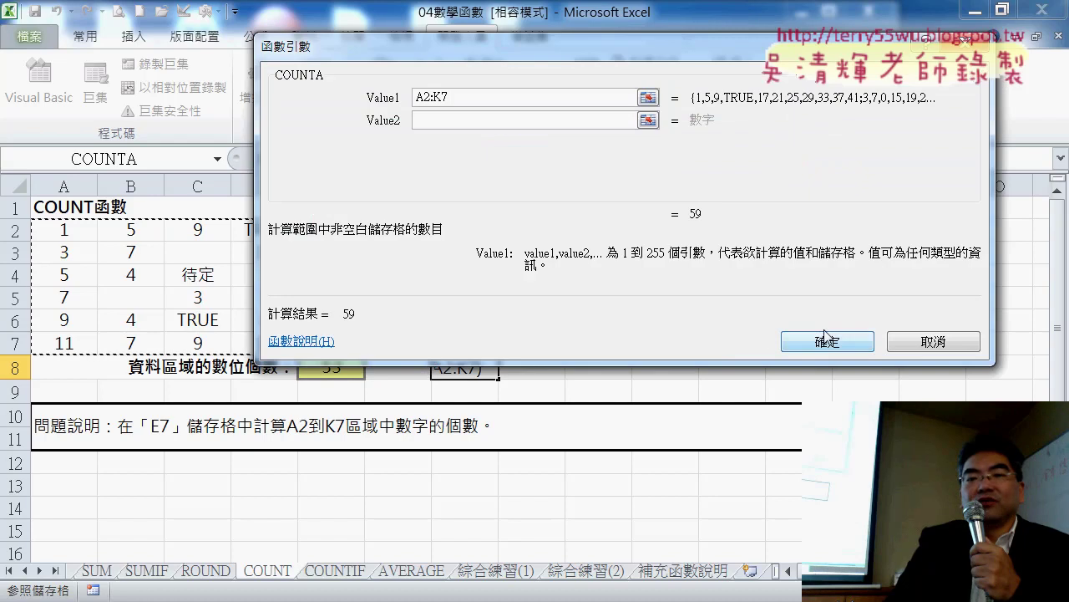
left_click(826, 338)
Step: Put =COUNTBLANK(A2:K7) in I8 to count the empty cells (7)
left_click(627, 370)
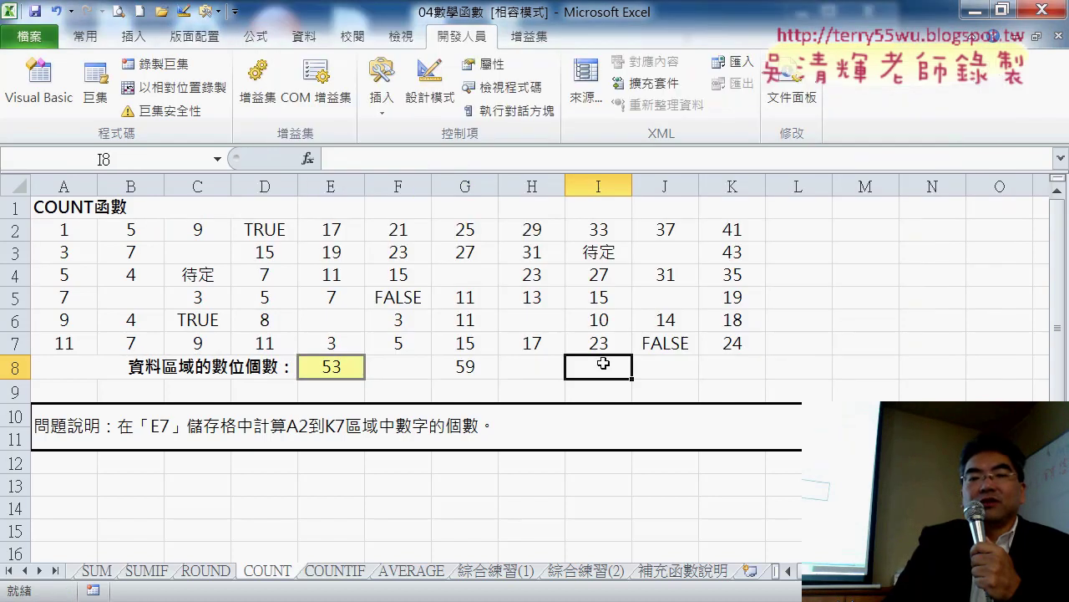
left_click(306, 158)
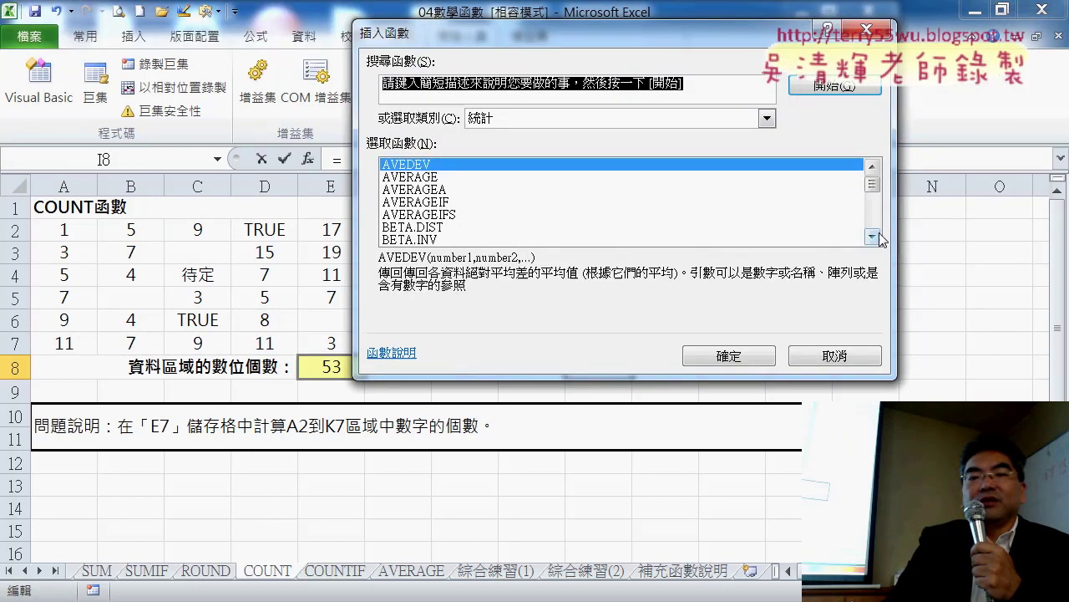
left_click(873, 237)
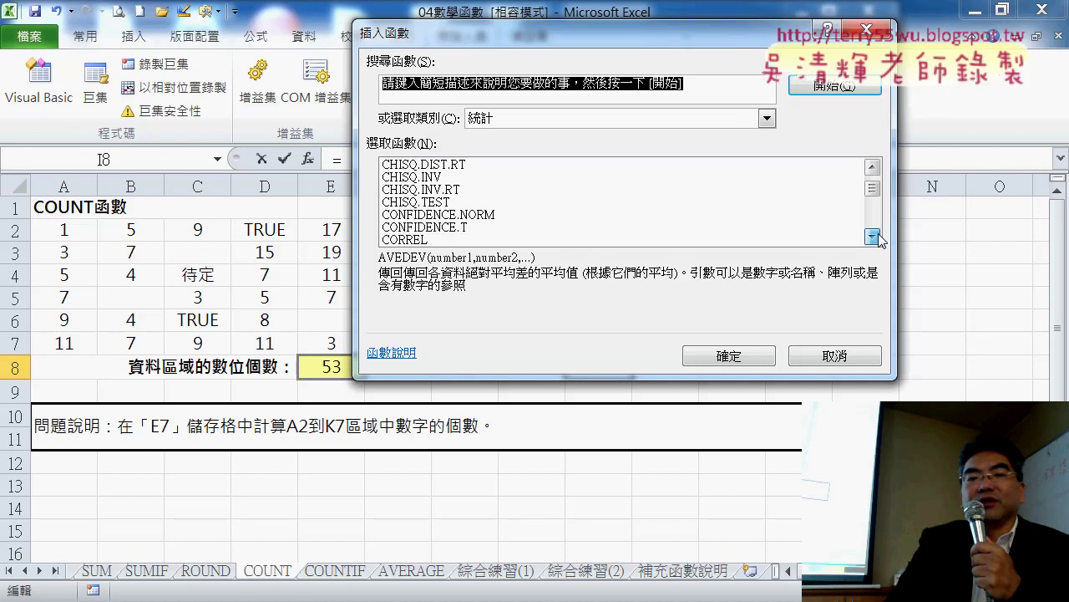
left_click(442, 227)
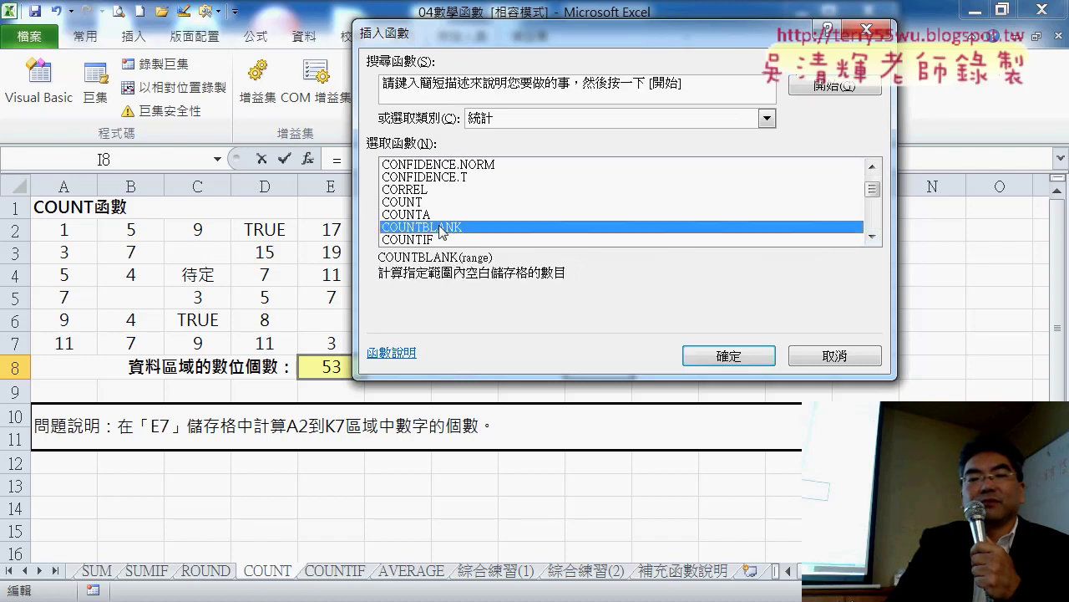
double_click(441, 227)
left_click_drag(80, 229, 727, 344)
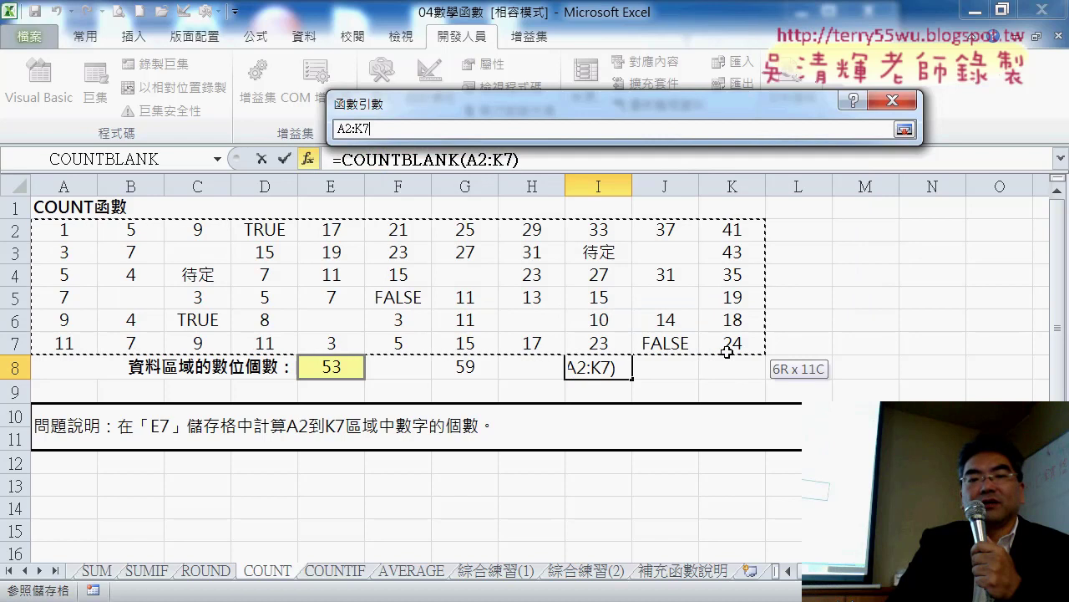
left_click(795, 287)
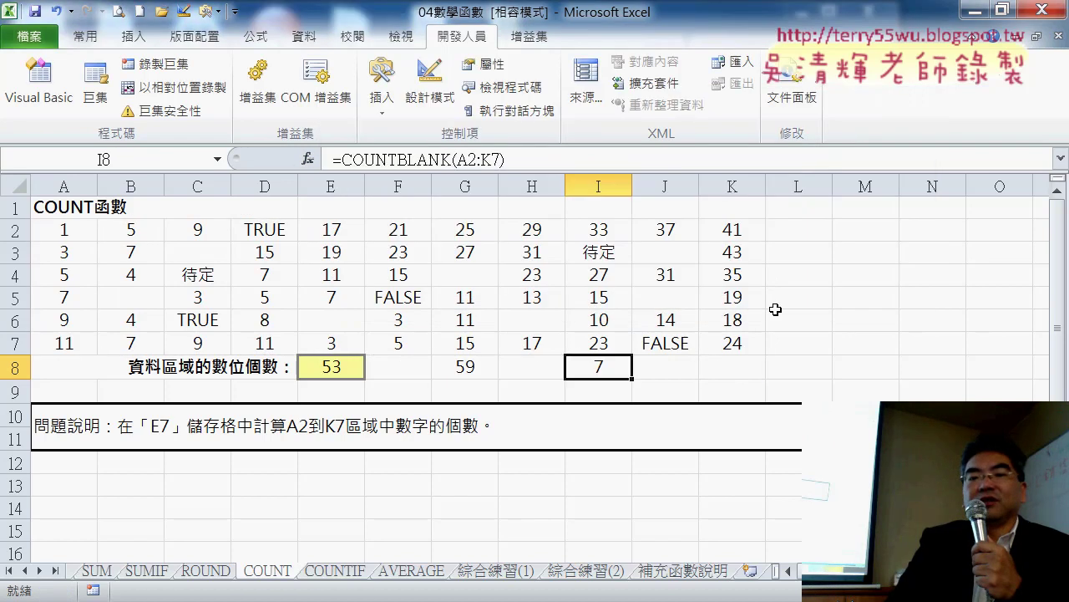
Step: For cell K8, scroll the statistical functions list to COUNTIF, select it and confirm
left_click(735, 368)
left_click(308, 159)
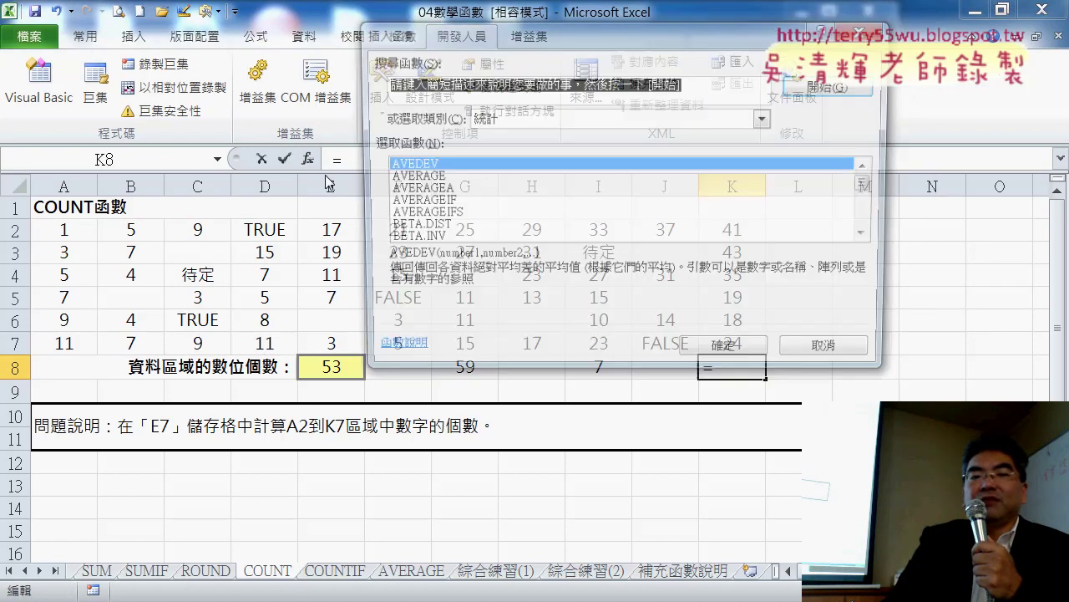
left_click(872, 237)
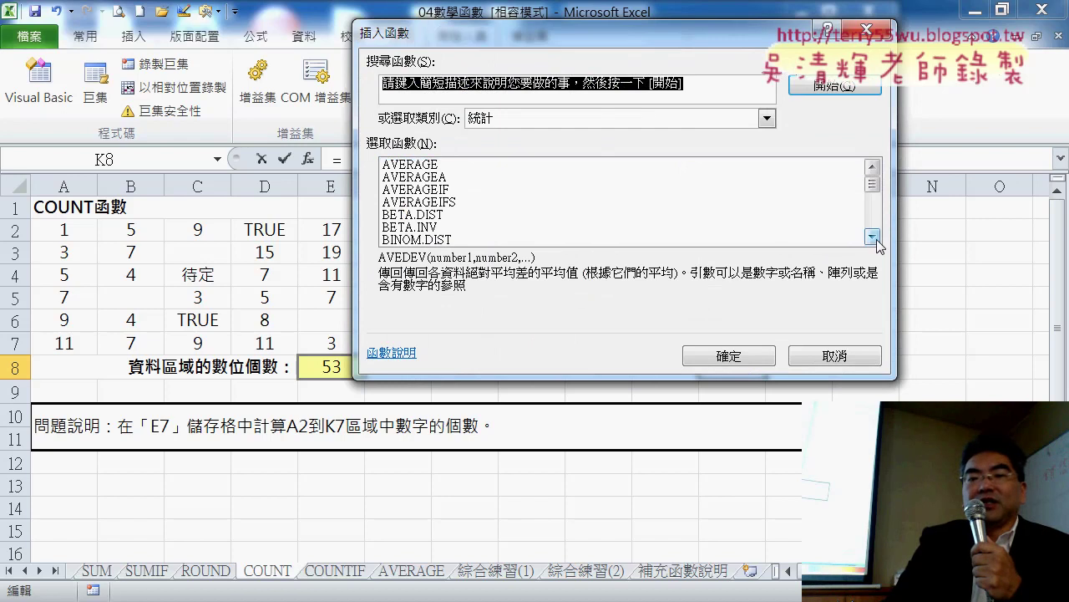
left_click(872, 237)
left_click(873, 237)
left_click(872, 238)
left_click(872, 237)
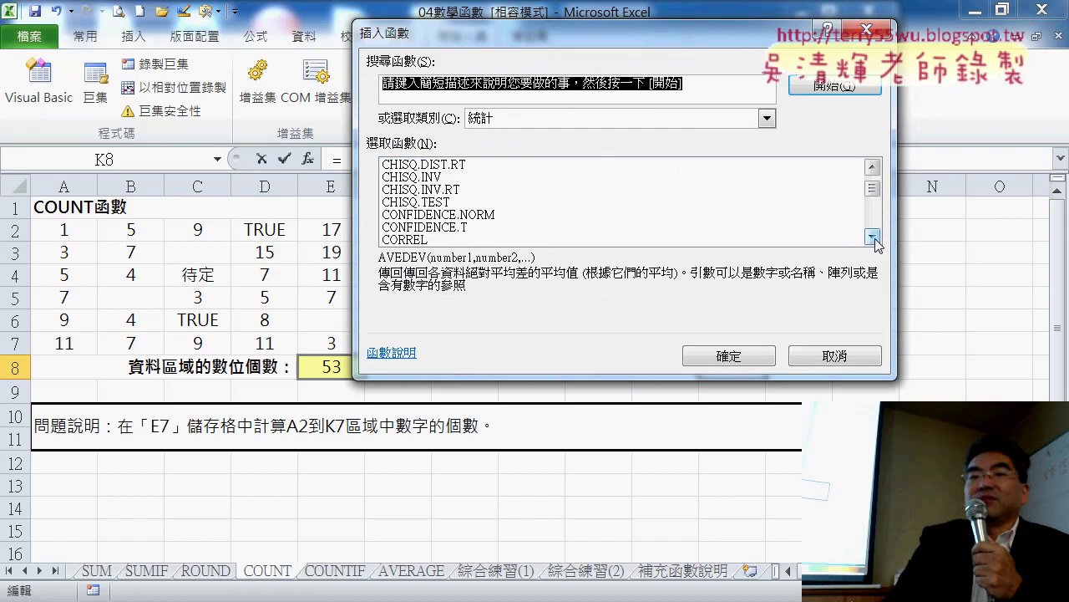
left_click(872, 237)
left_click(872, 238)
left_click(872, 237)
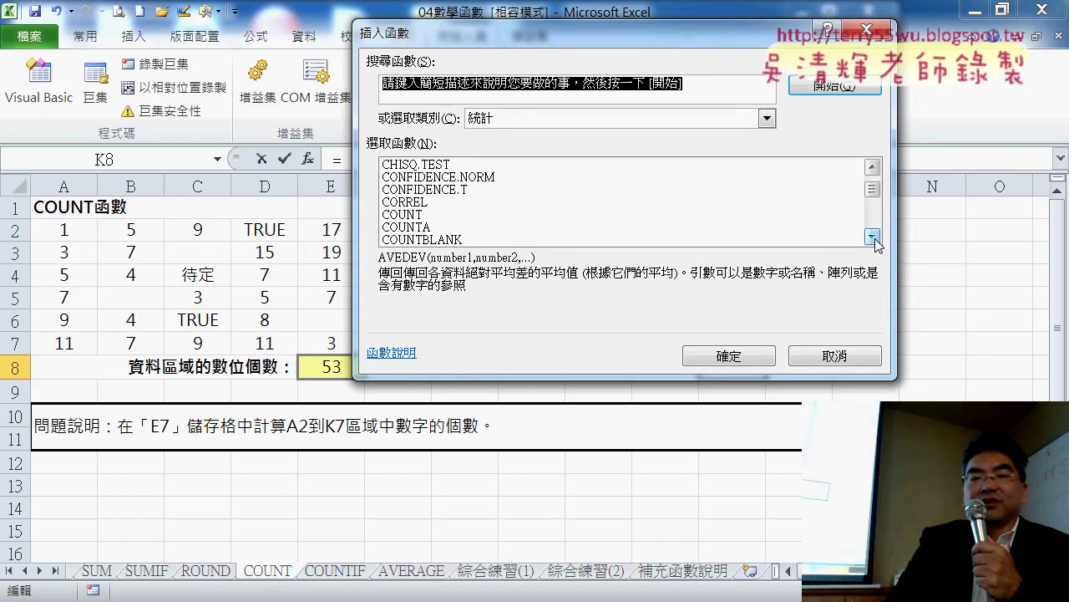
left_click(873, 237)
left_click(499, 240)
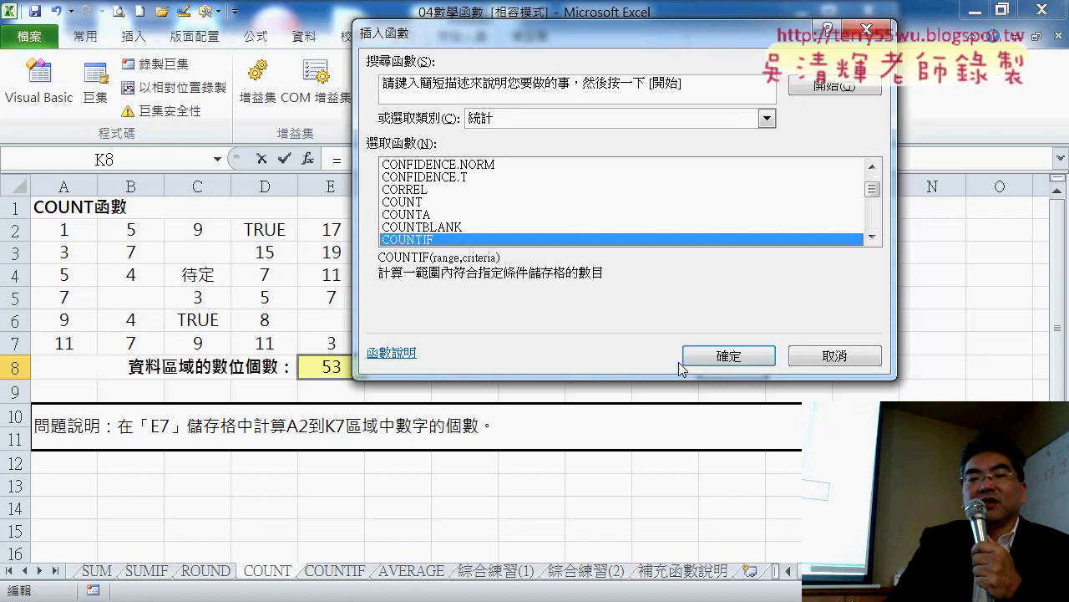
left_click(728, 364)
Step: Set COUNTIF's range to A2:K7 and its criteria to >30, giving 7 in K8
left_click_drag(64, 230, 732, 342)
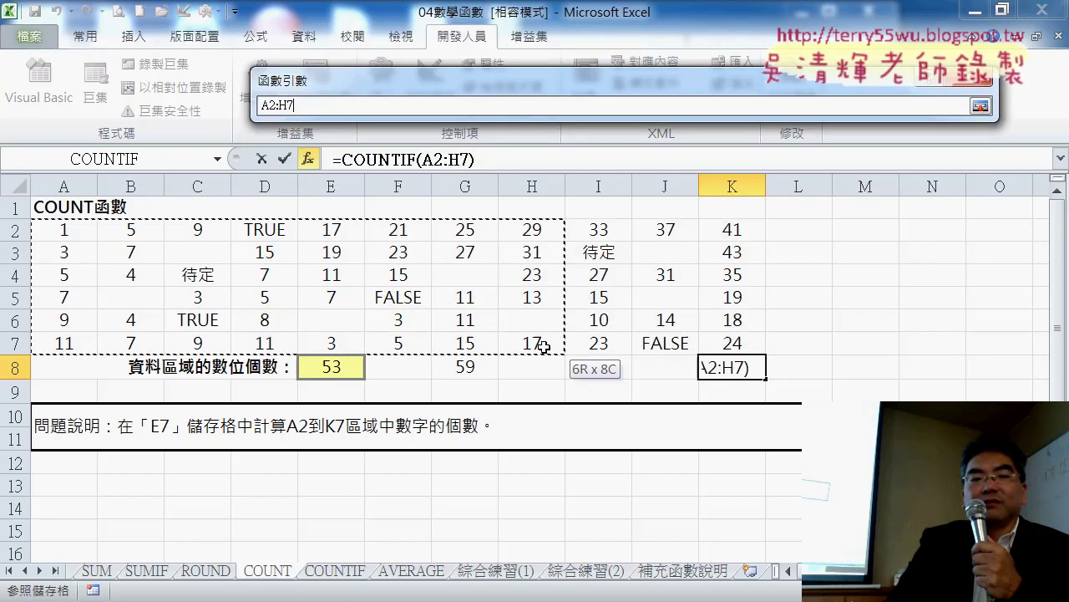
left_click(497, 156)
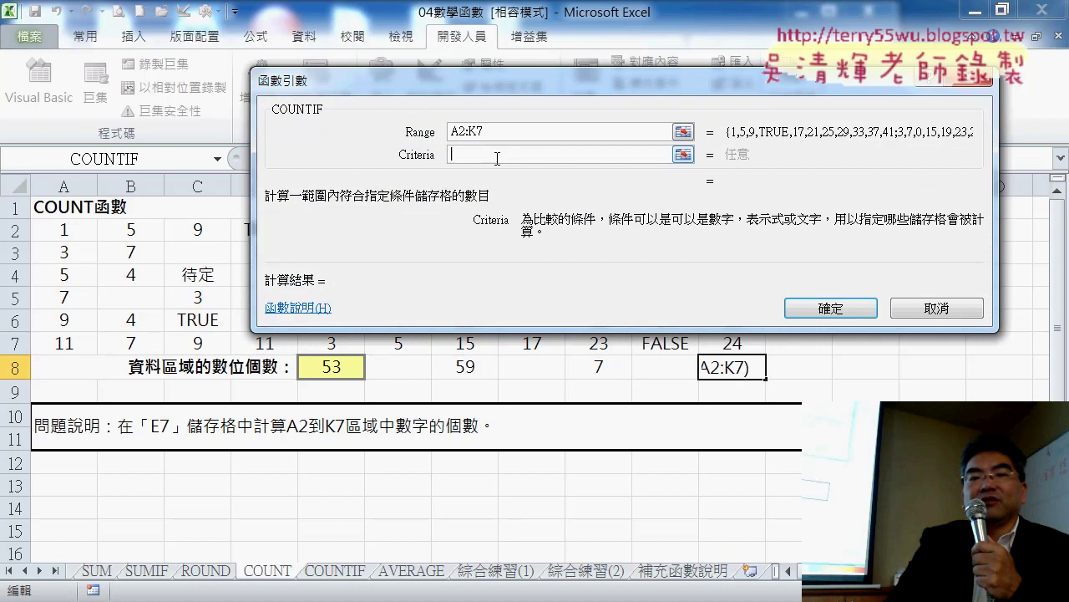
type(">")
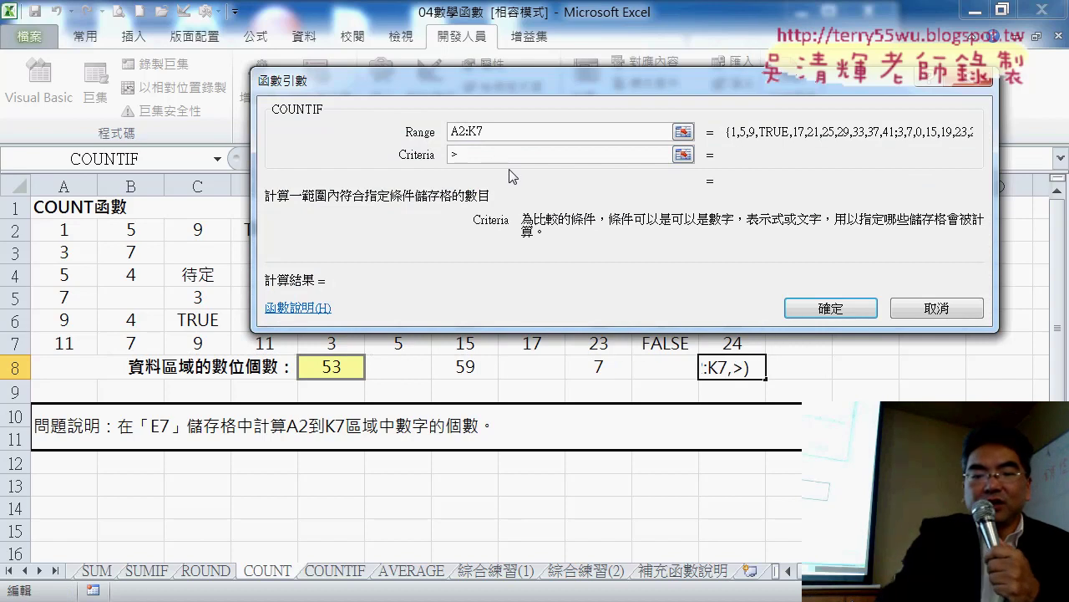
type("30")
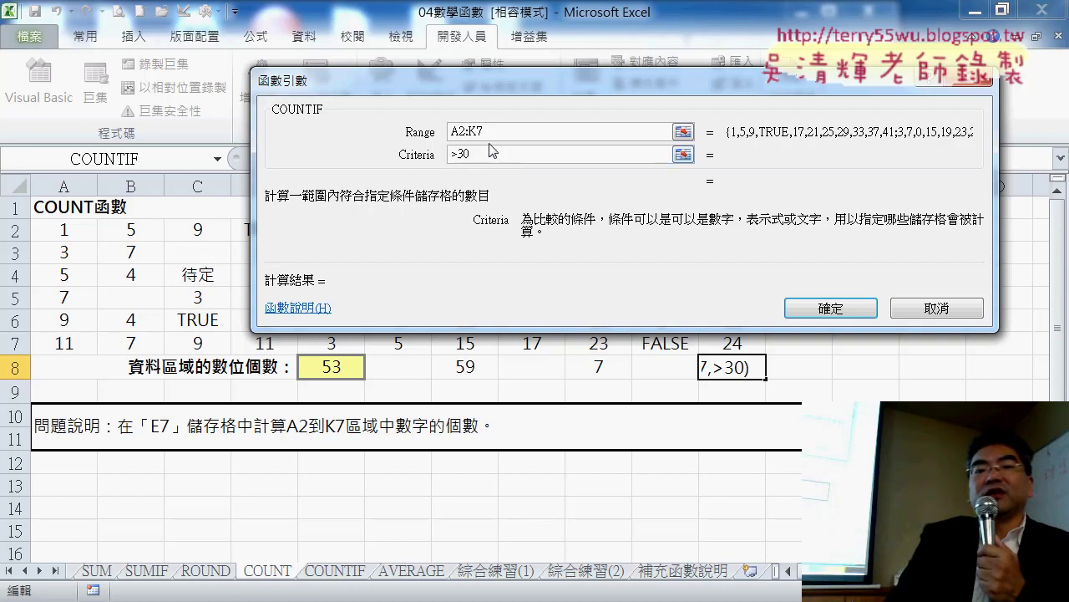
left_click(497, 130)
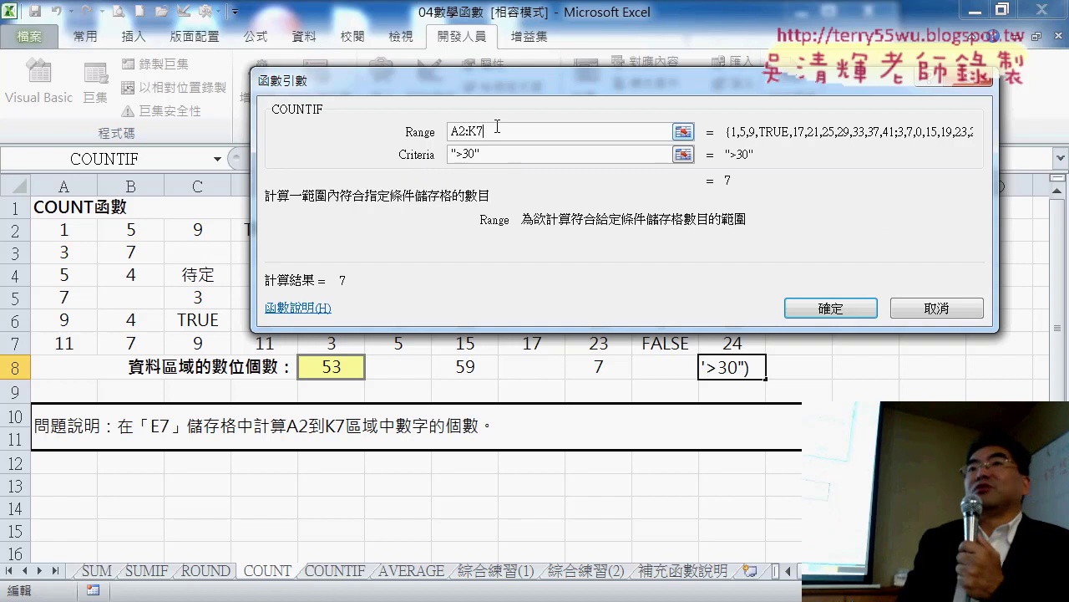
left_click(835, 316)
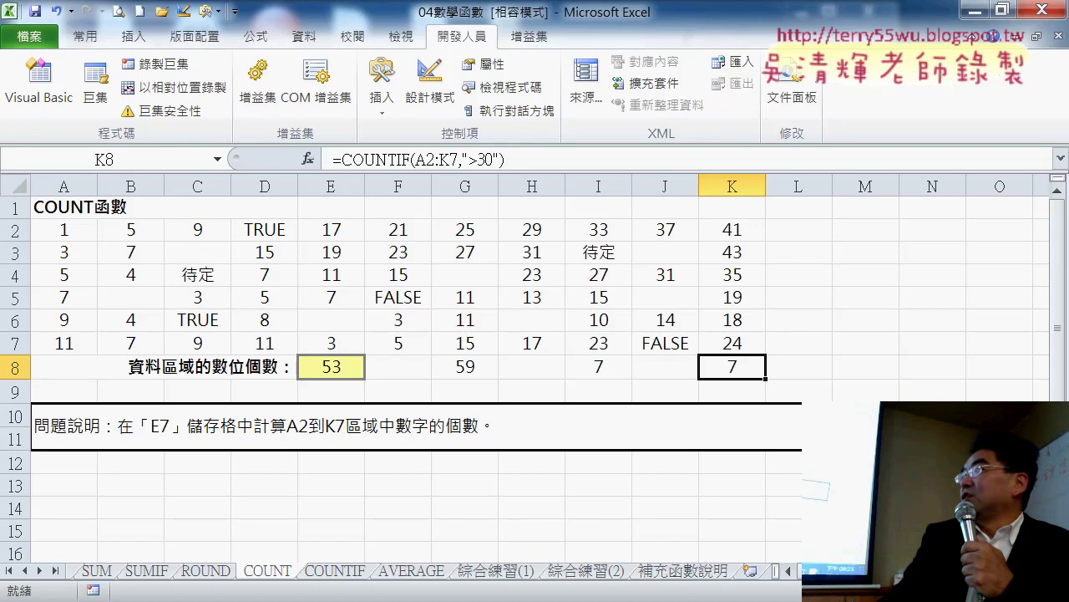
Step: Open 黑名單篩選_ from the 04數學函數 folder and view its 黑名單 sheet
mouse_move(322, 598)
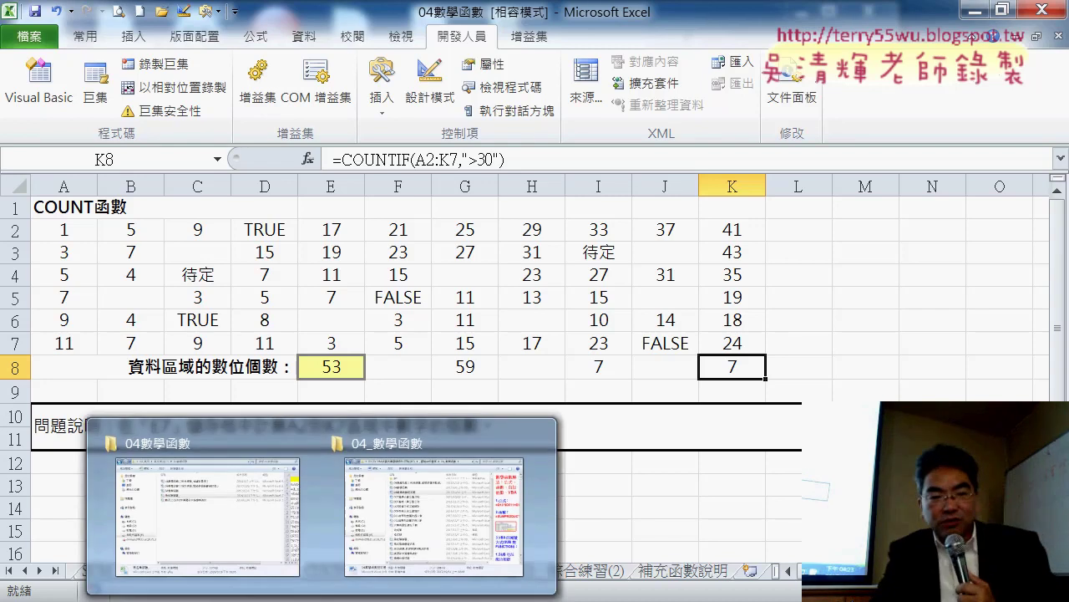
left_click(226, 544)
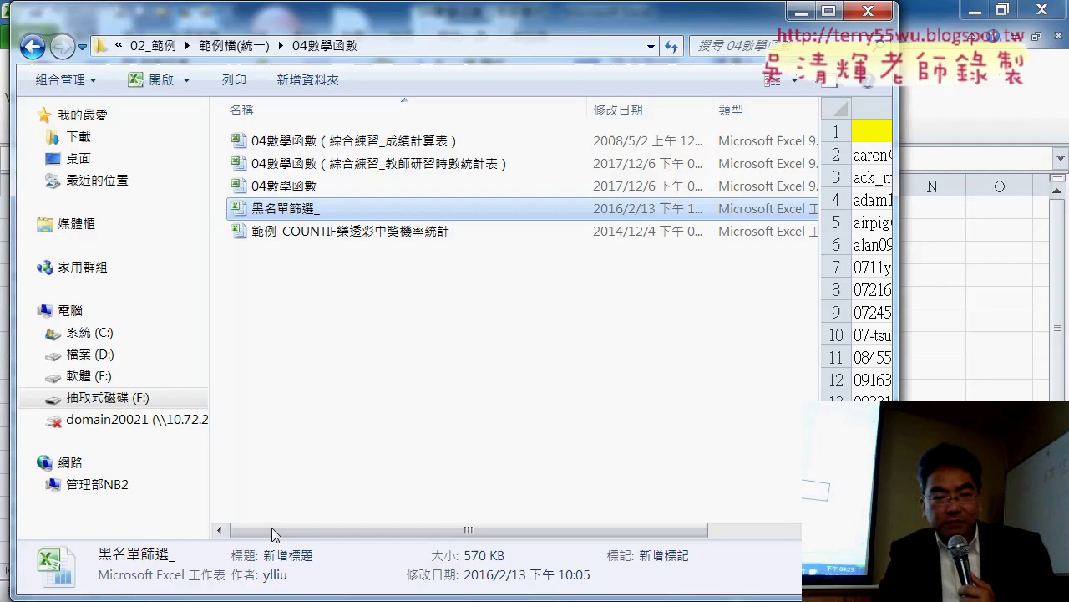
double_click(351, 208)
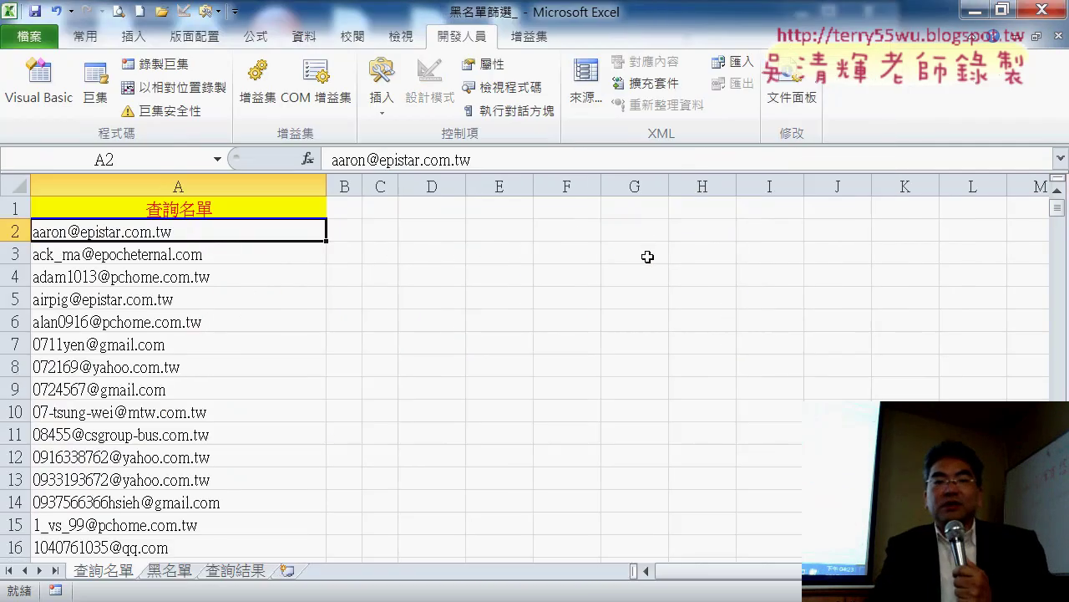
left_click(169, 570)
left_click(234, 575)
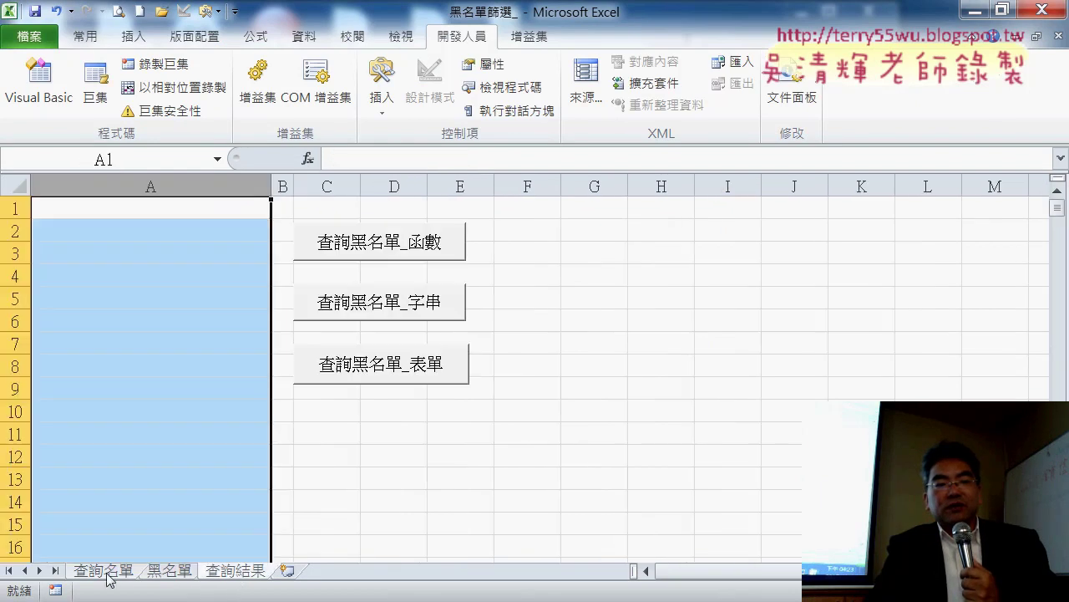
left_click(163, 575)
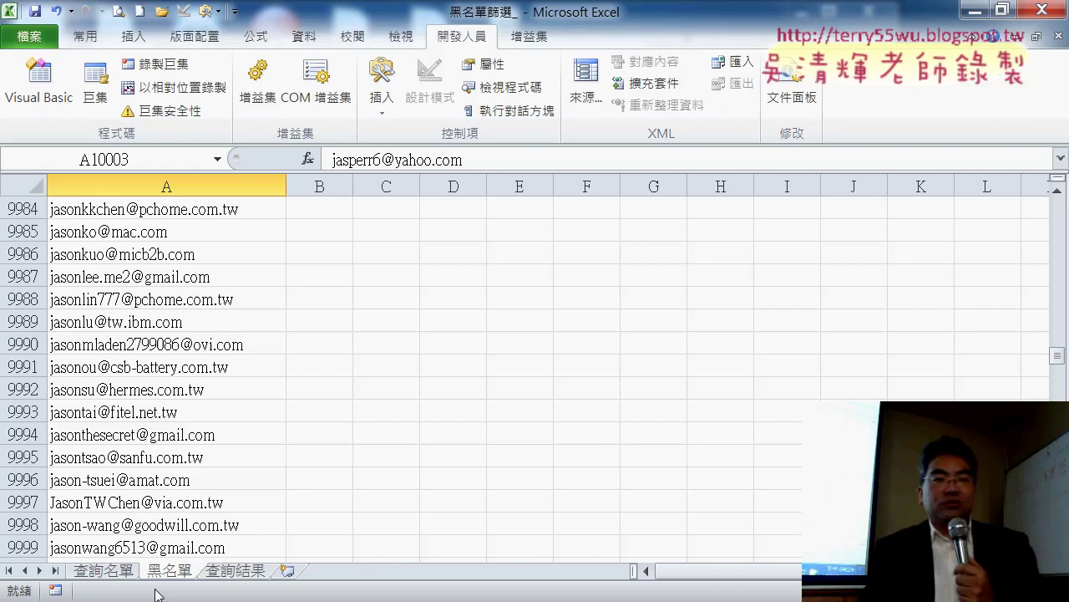
left_click(184, 215)
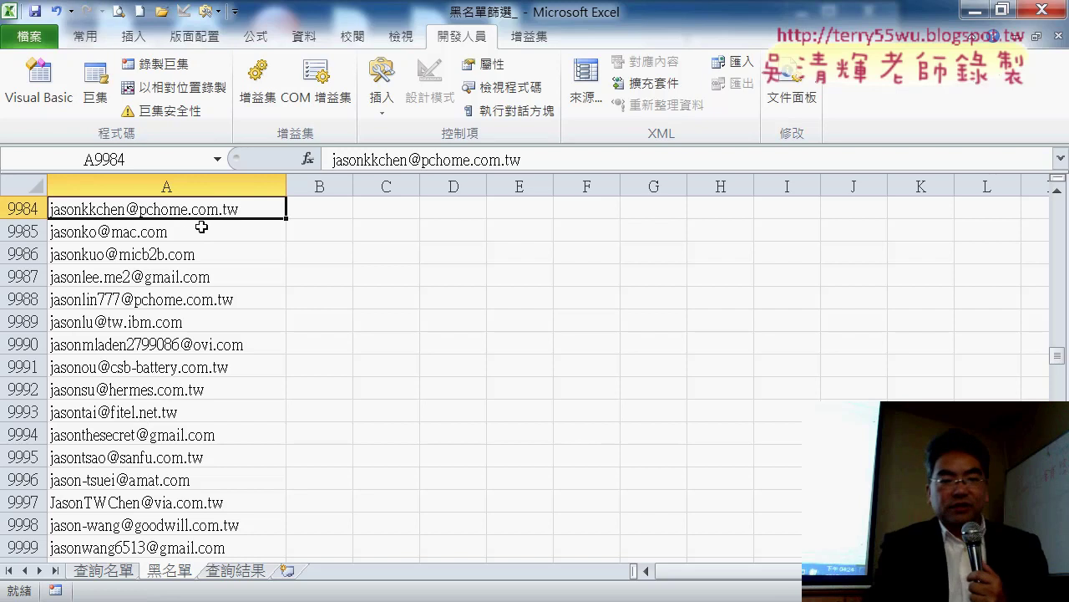
left_click(201, 227)
key("Down")
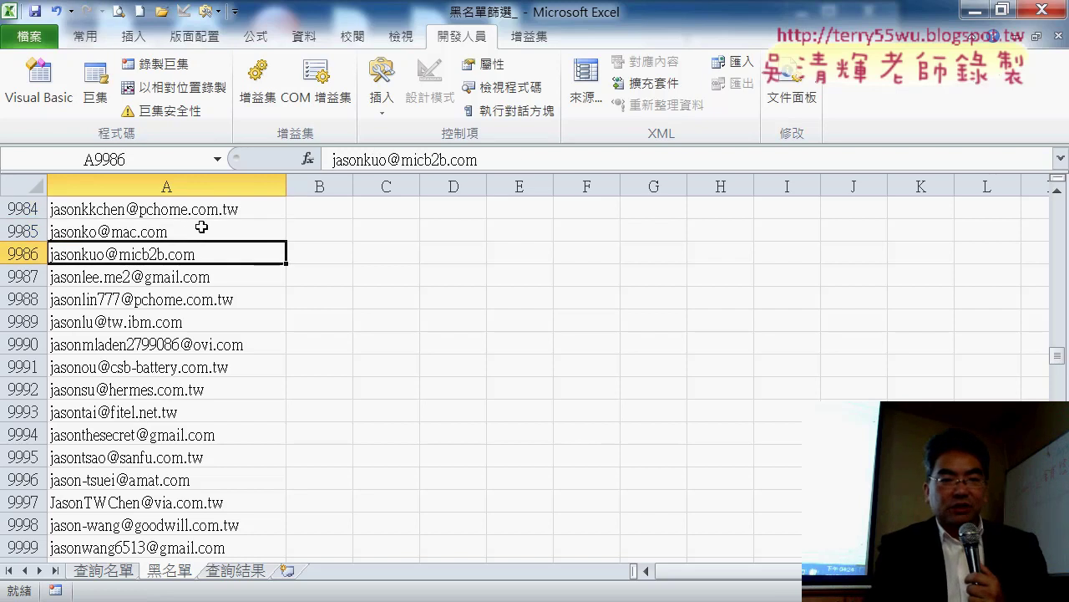
key("Down")
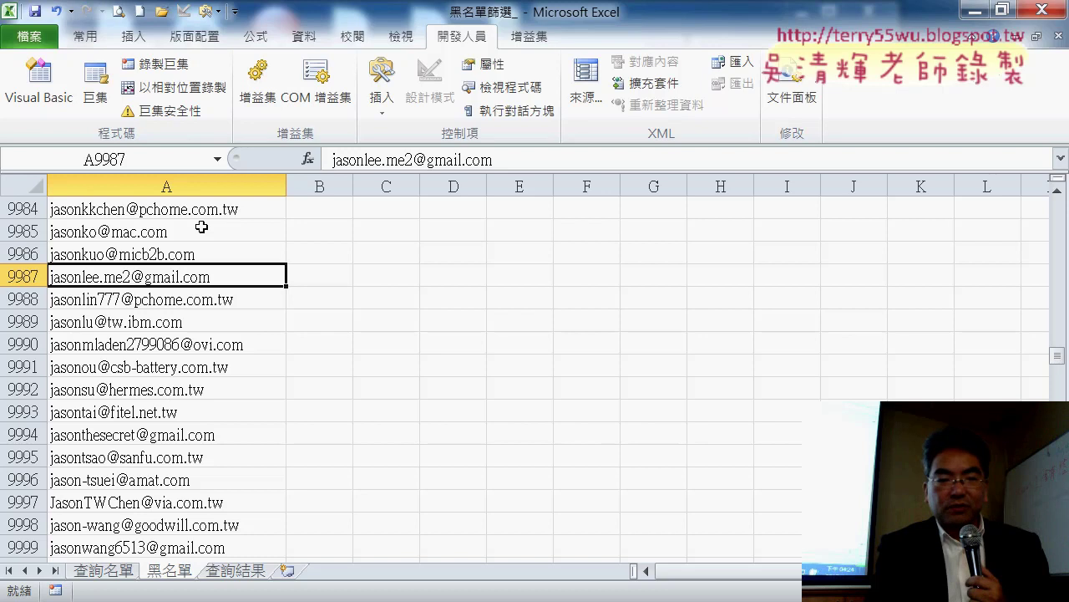
key("ctrl+Down")
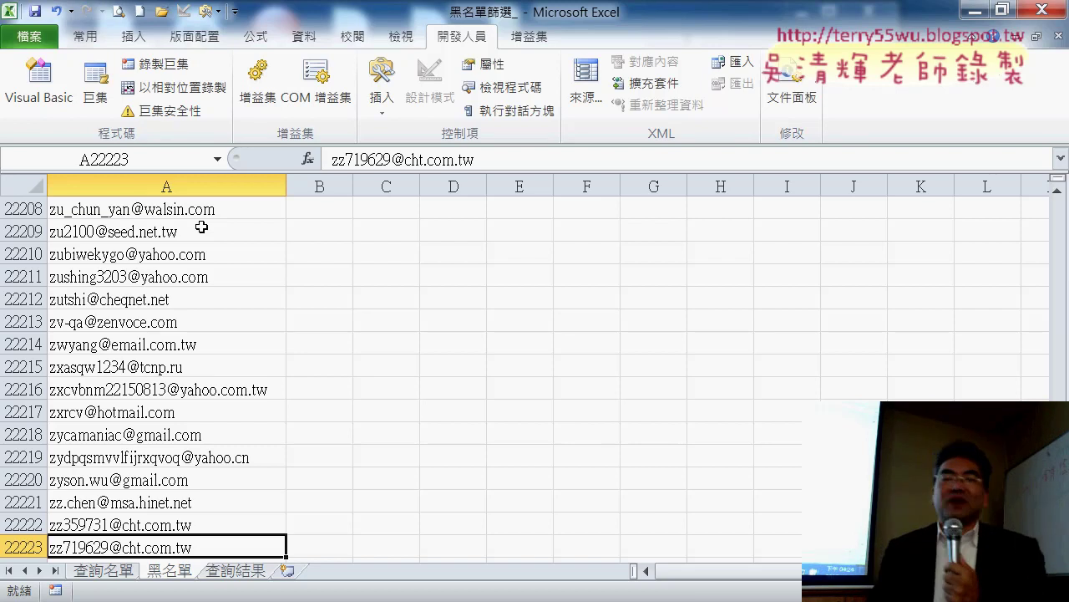
left_click(101, 573)
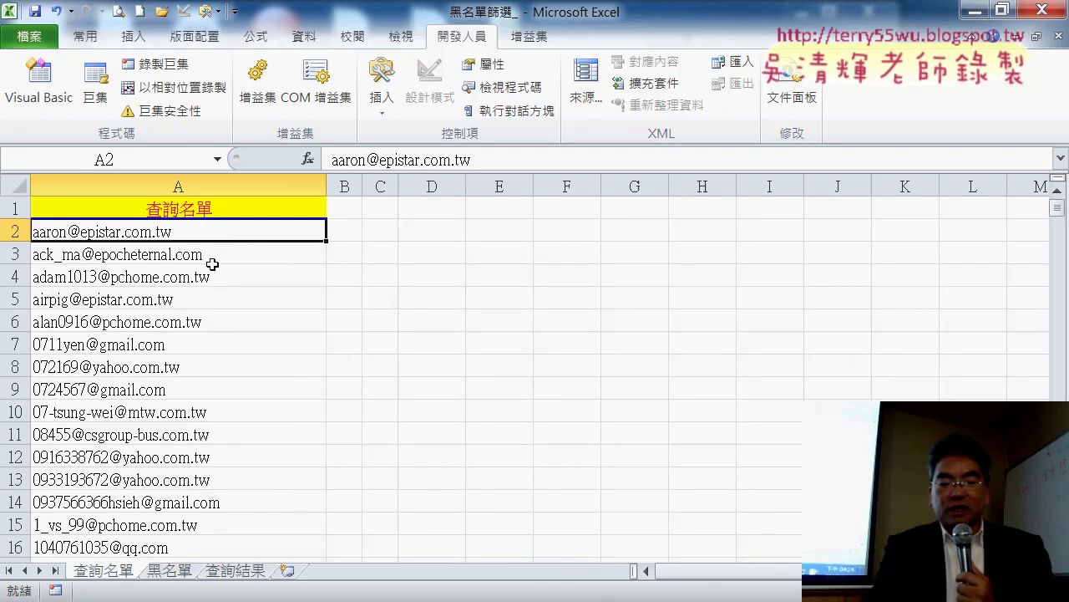
key("ctrl+Down")
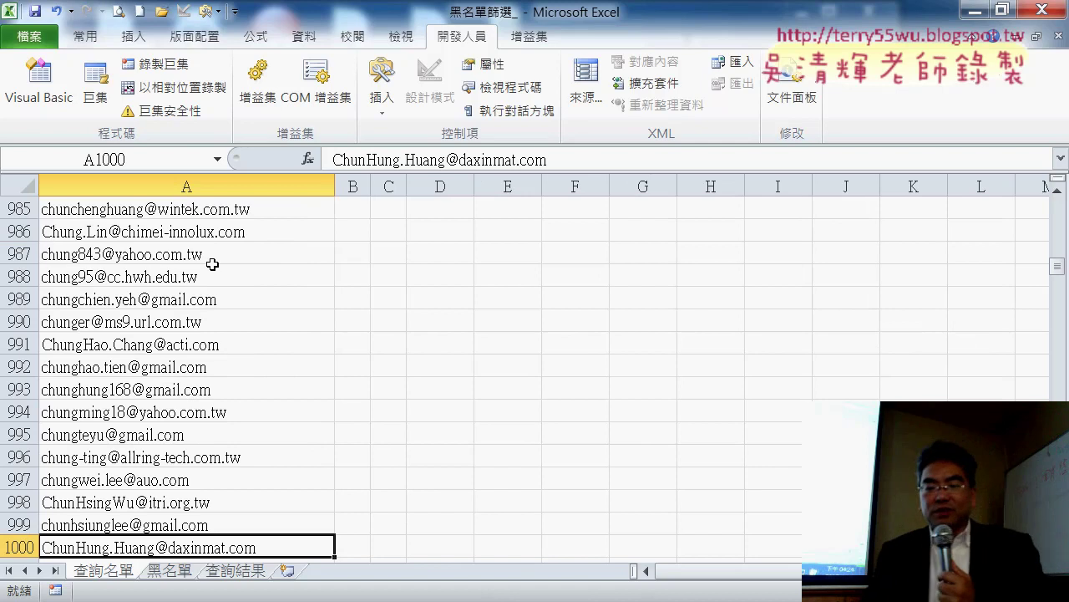
key("Down")
key("Down")
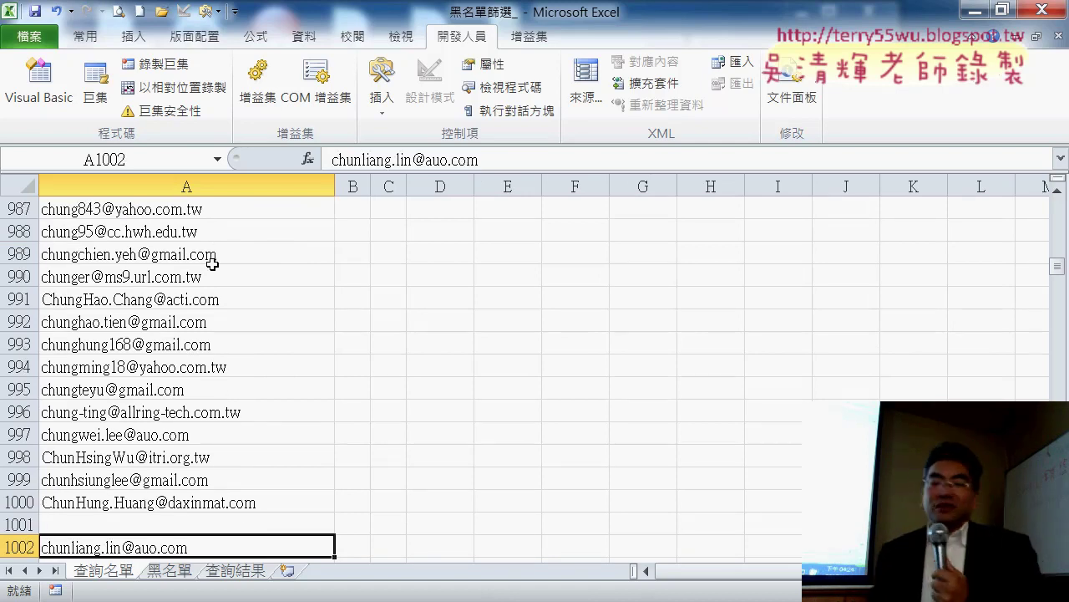
key("ctrl+Down")
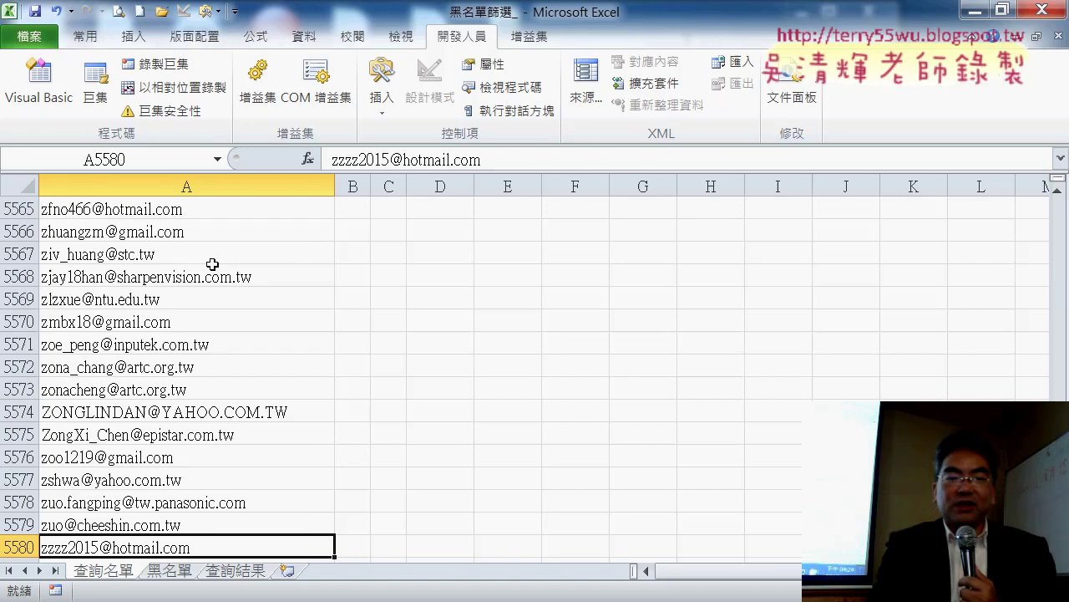
key("ctrl+Up")
key("ctrl+Up")
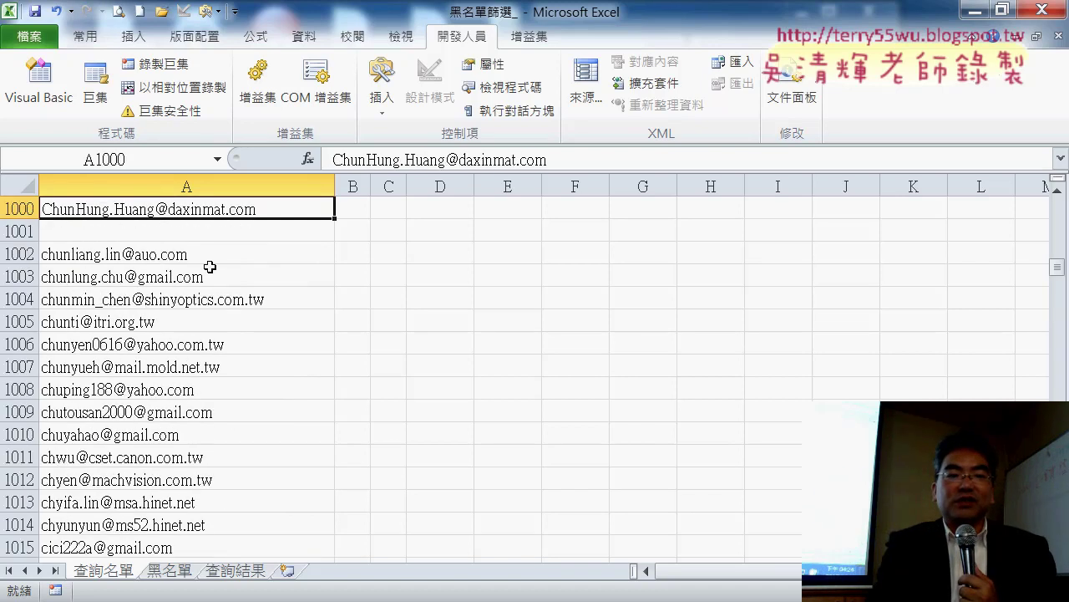
key("ctrl+Up")
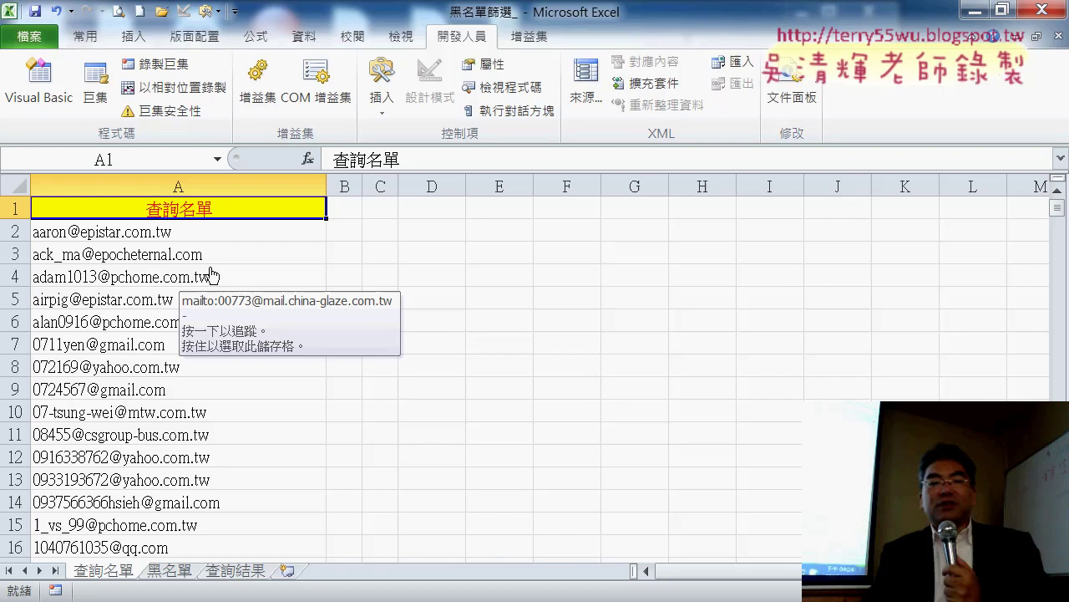
left_click(237, 571)
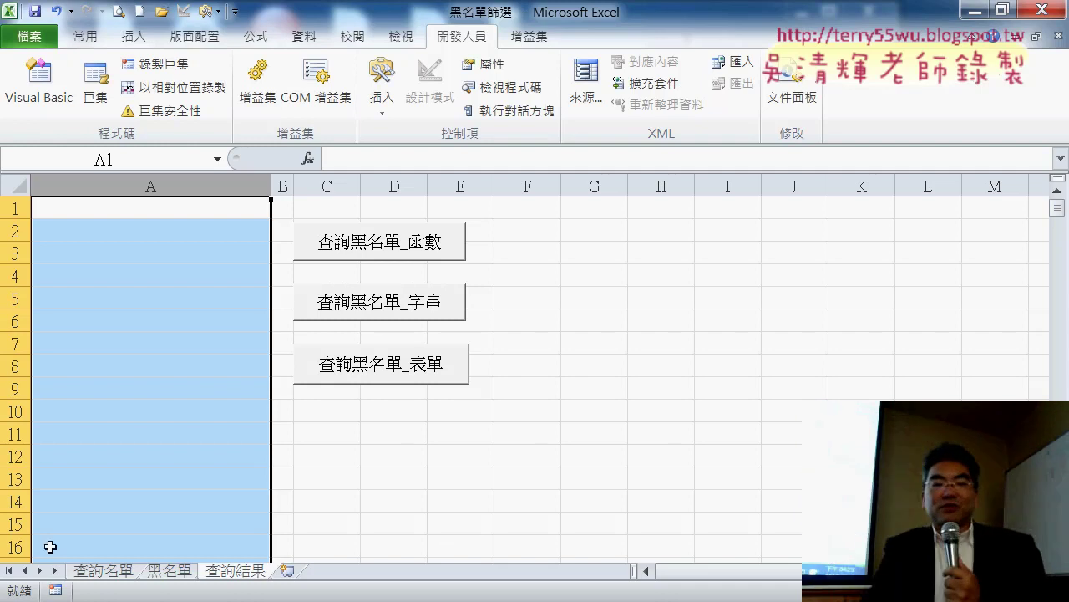
left_click(106, 572)
left_click(242, 572)
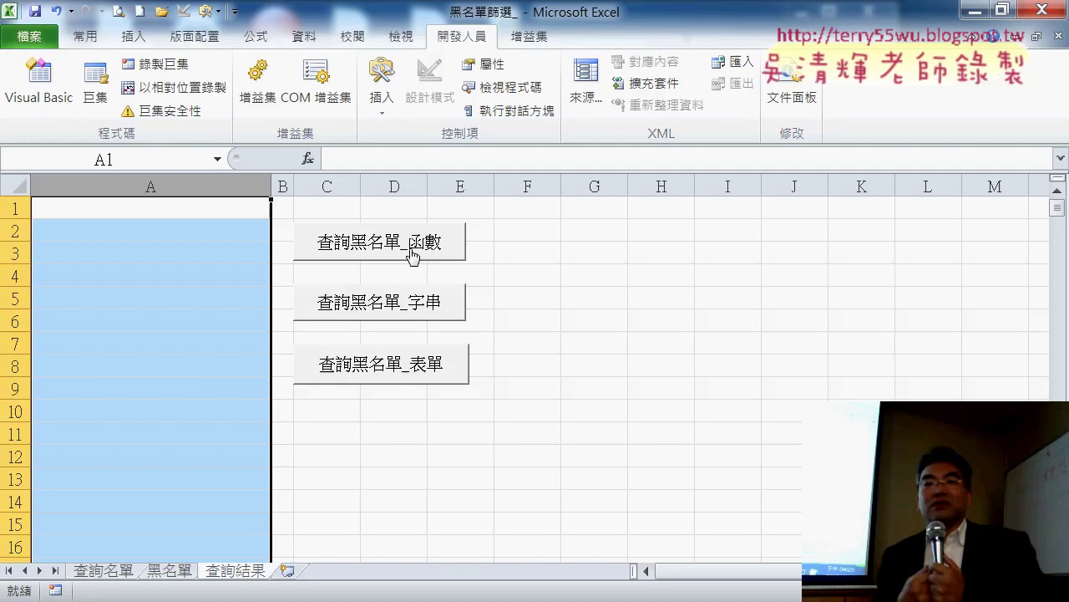
left_click(179, 574)
left_click(122, 573)
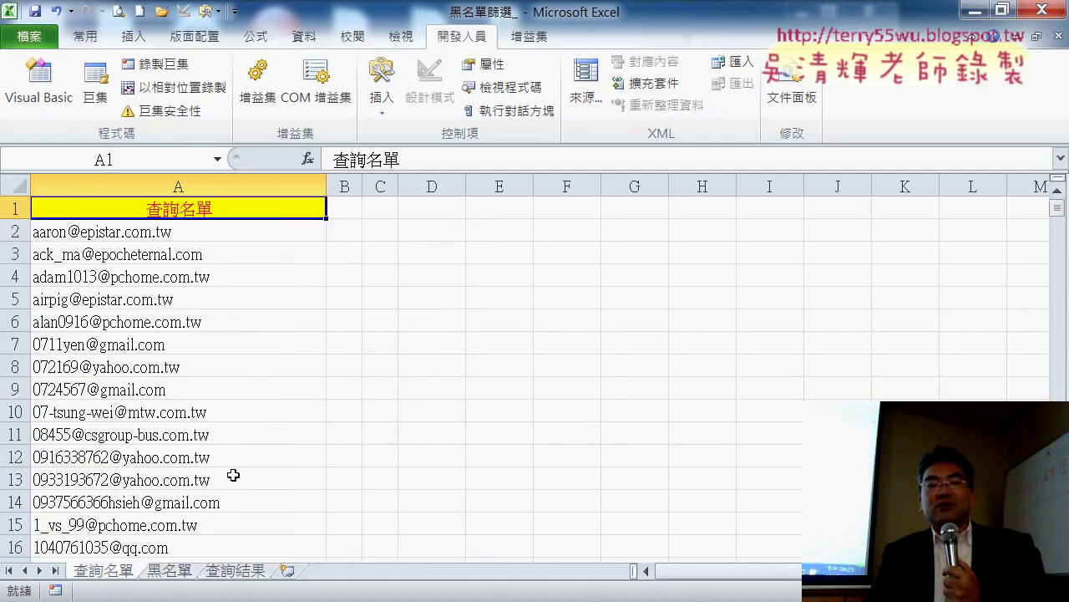
Step: Select F2, then switch back to the 04數學函數 workbook's COUNT sheet
left_click(580, 230)
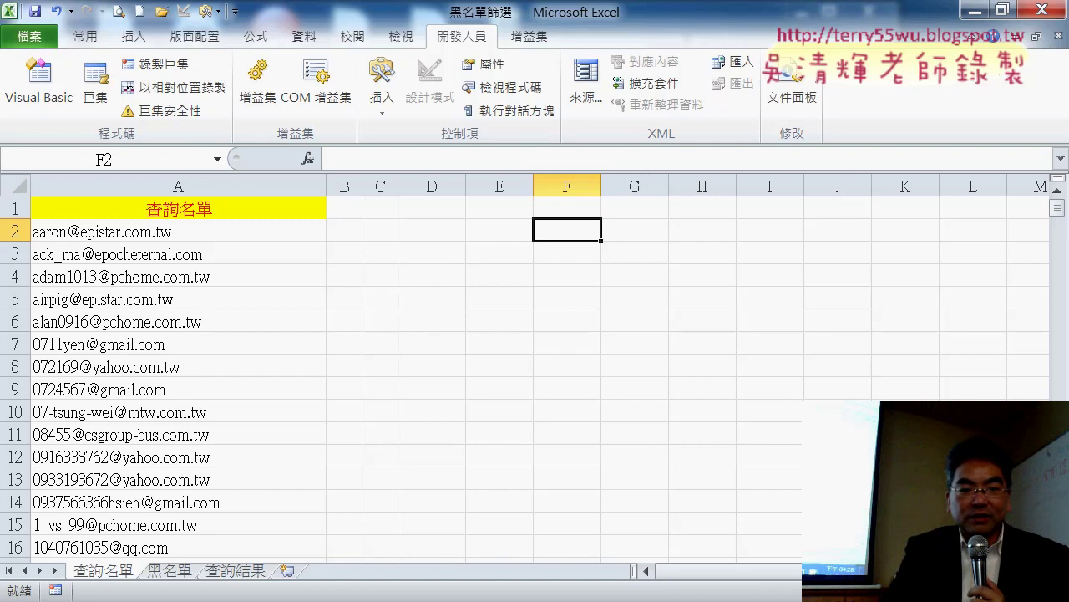
left_click(207, 535)
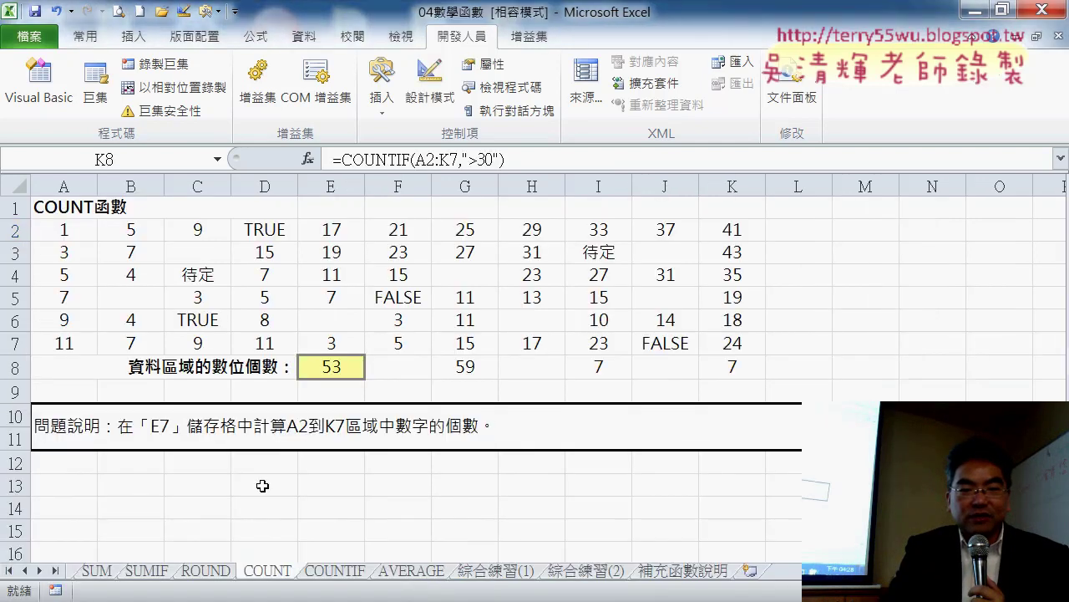